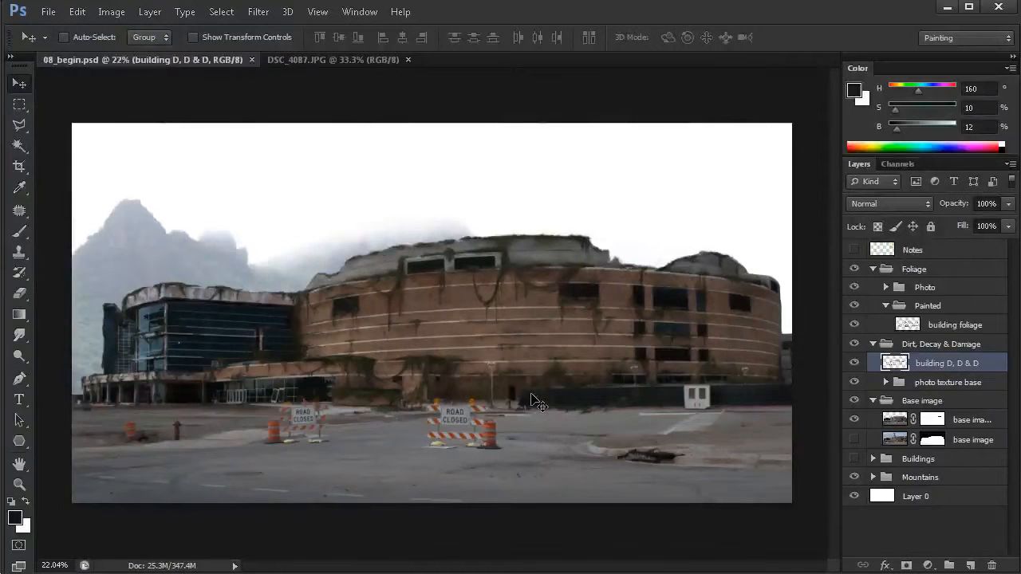
# Check the composition of 08_begin.psd against the guides and look over the junkyard photo DSC_4087.JPG
pyautogui.hotkey('ctrl', ';')
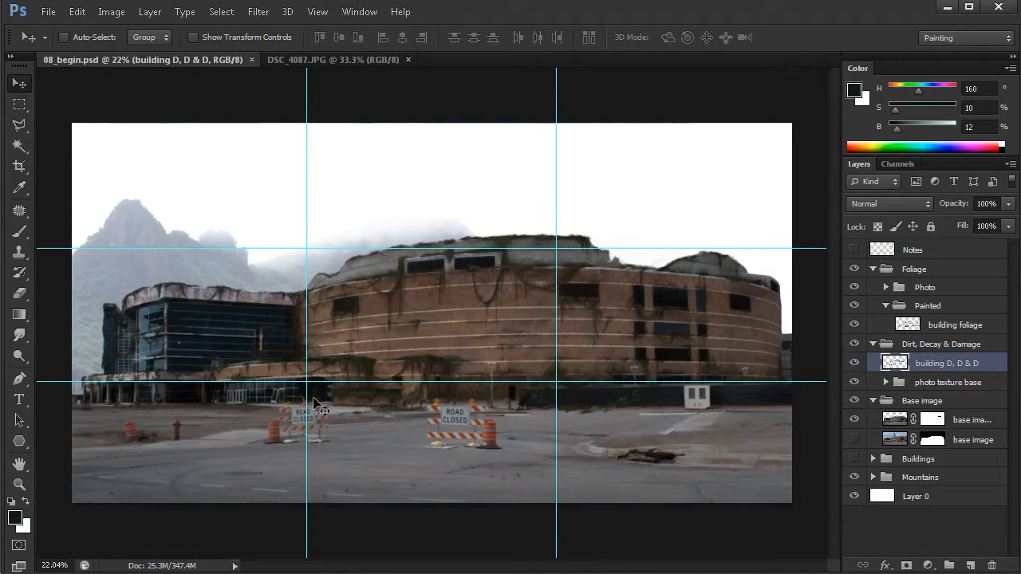
pyautogui.hotkey('ctrl', ';')
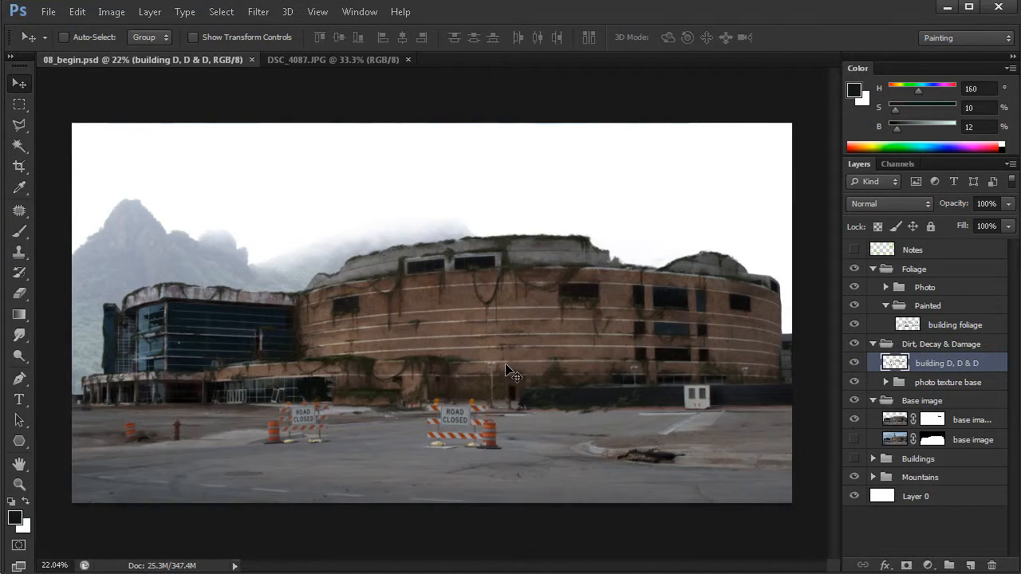
pyautogui.click(317, 59)
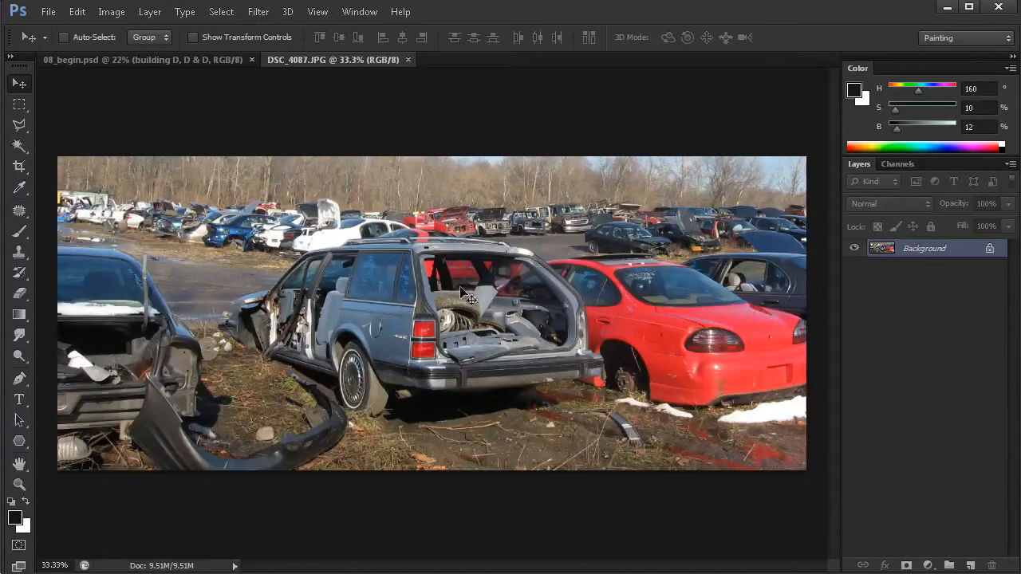
pyautogui.click(189, 60)
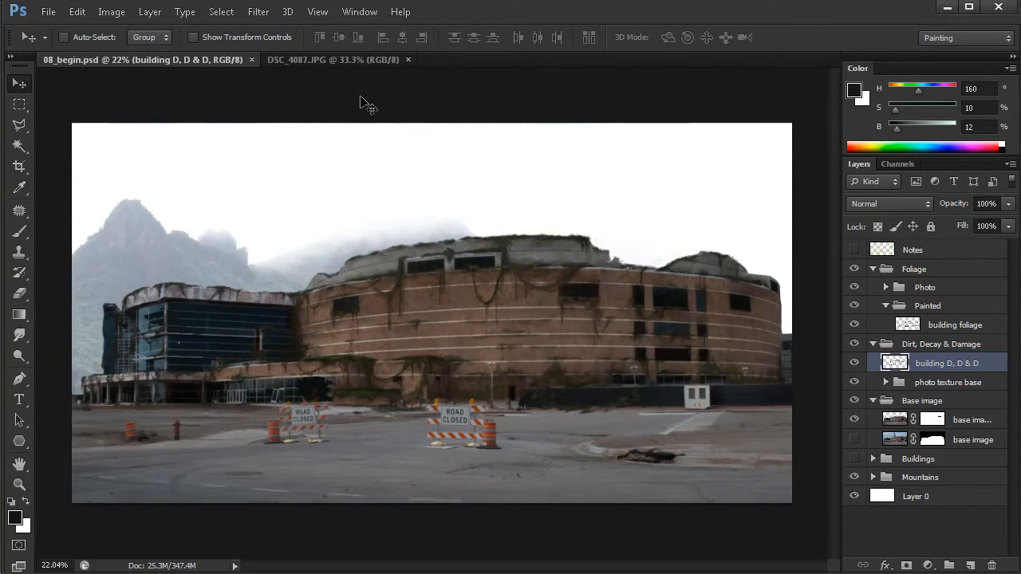
# Draw a rough freehand Lasso selection around the blue station wagon and its ground shadow in DSC_4087.JPG
pyautogui.click(343, 59)
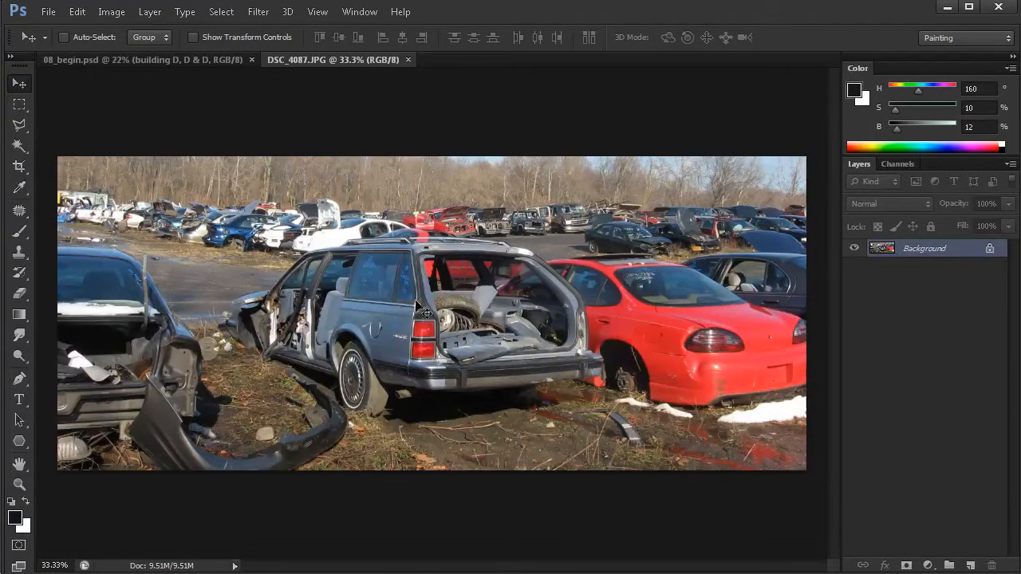
pyautogui.scroll(2, 470, 319)
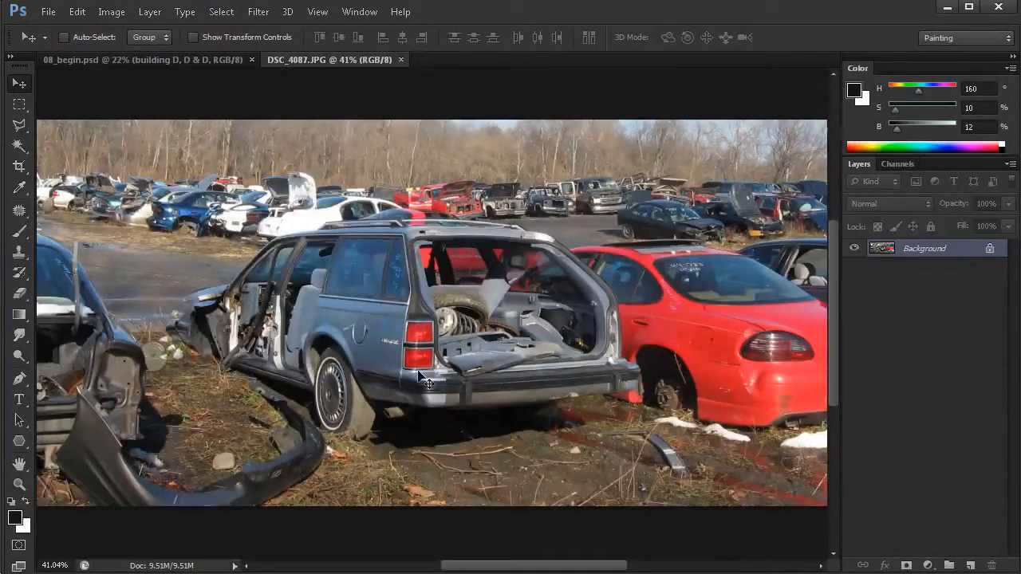
pyautogui.press('l')
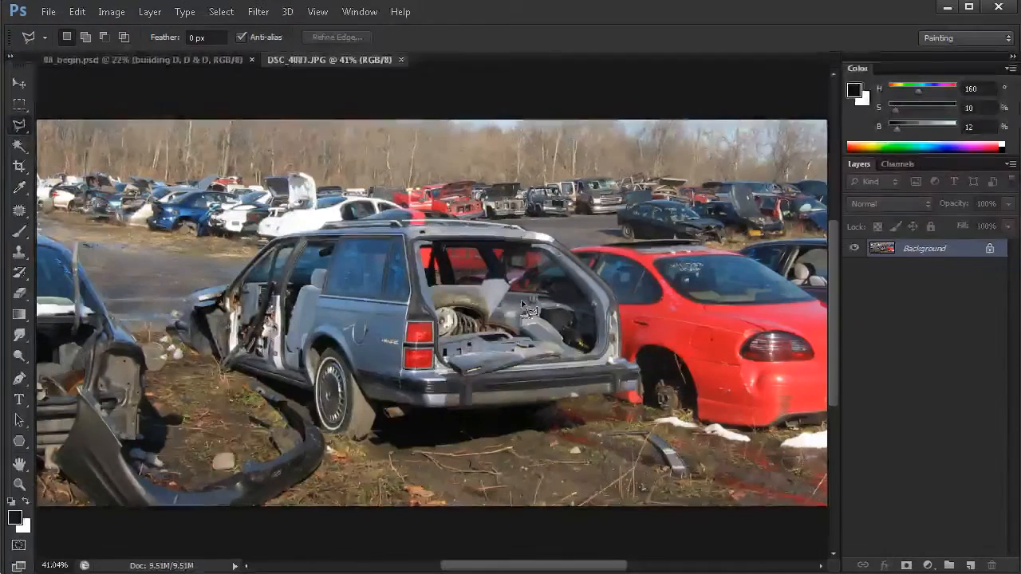
pyautogui.hotkey('shift', 'l')
pyautogui.hotkey('shift', 'l')
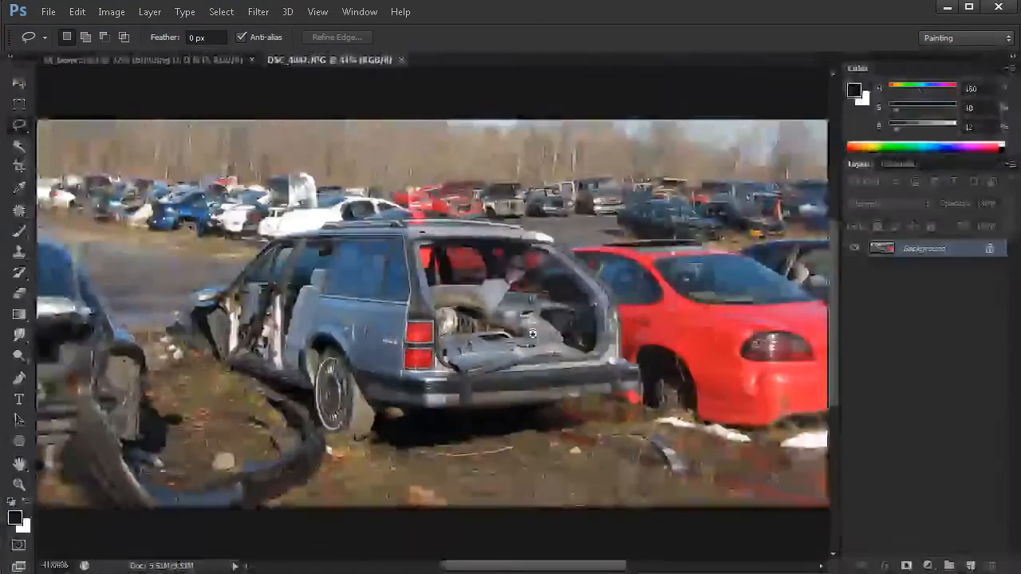
pyautogui.scroll(3, 442, 327)
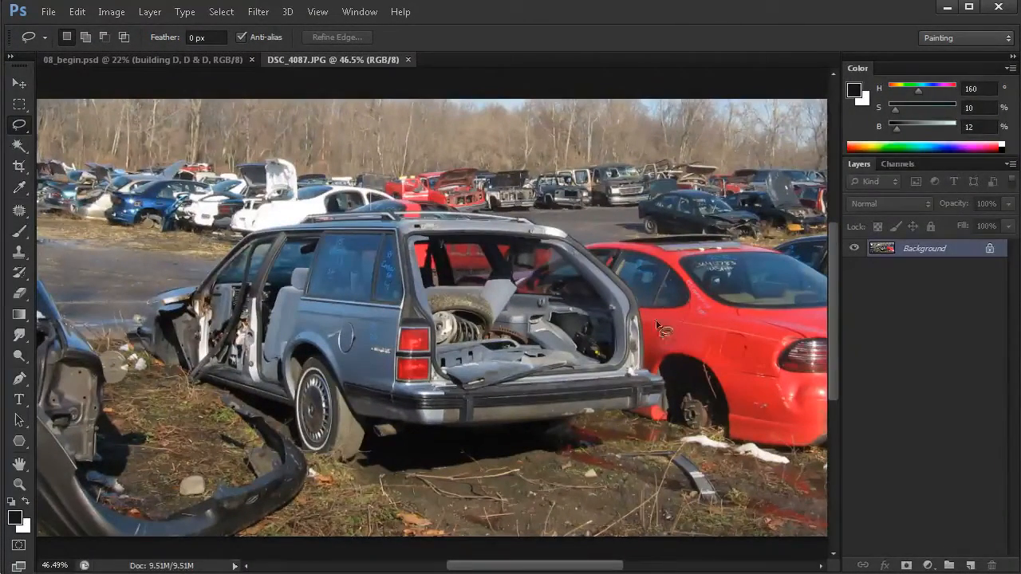
pyautogui.moveTo(672, 319)
pyautogui.mouseDown()
pyautogui.moveTo(556, 204)
pyautogui.moveTo(284, 201)
pyautogui.moveTo(200, 262)
pyautogui.mouseUp()
pyautogui.moveTo(142, 301)
pyautogui.mouseDown()
pyautogui.moveTo(137, 362)
pyautogui.moveTo(188, 386)
pyautogui.mouseUp()
pyautogui.moveTo(245, 406)
pyautogui.mouseDown()
pyautogui.moveTo(289, 414)
pyautogui.moveTo(311, 470)
pyautogui.moveTo(346, 470)
pyautogui.moveTo(396, 445)
pyautogui.moveTo(656, 430)
pyautogui.moveTo(667, 424)
pyautogui.moveTo(666, 378)
pyautogui.moveTo(648, 356)
pyautogui.moveTo(650, 314)
pyautogui.mouseUp()
pyautogui.press('shift')
pyautogui.moveTo(600, 429)
pyautogui.mouseDown()
pyautogui.moveTo(616, 453)
pyautogui.moveTo(530, 471)
pyautogui.moveTo(377, 477)
pyautogui.moveTo(422, 428)
pyautogui.moveTo(598, 430)
pyautogui.mouseUp()
# Trim the selection closer to the wagon's rear bumper and rear pillar, next to the red car
pyautogui.scroll(3, 662, 402)
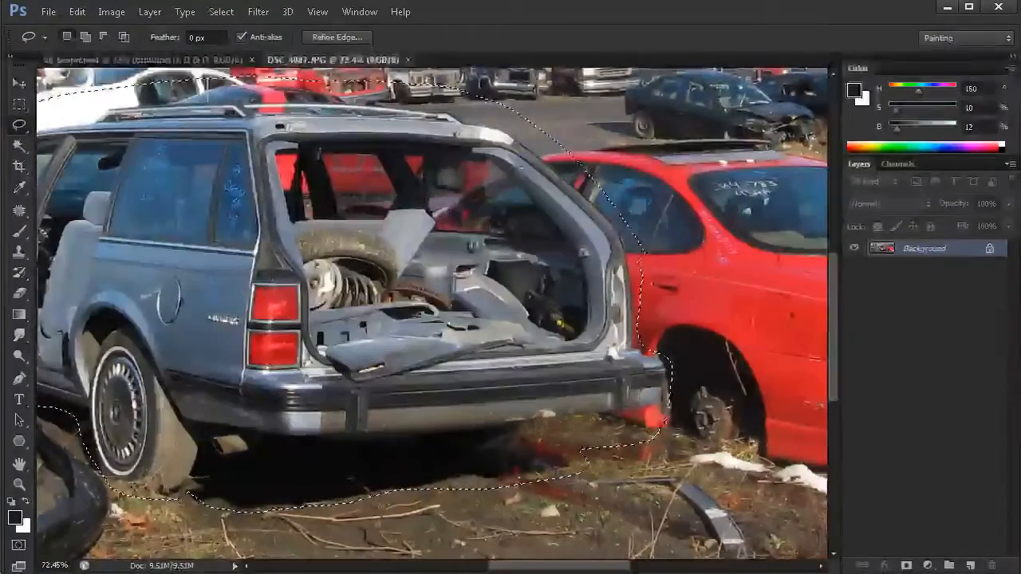
pyautogui.moveTo(681, 382)
pyautogui.keyDown('alt'); pyautogui.mouseDown()
pyautogui.moveTo(673, 419)
pyautogui.moveTo(613, 414)
pyautogui.moveTo(610, 431)
pyautogui.moveTo(680, 435)
pyautogui.moveTo(656, 422)
pyautogui.mouseUp(); pyautogui.keyUp('alt')
pyautogui.moveTo(638, 307)
pyautogui.keyDown('alt'); pyautogui.mouseDown()
pyautogui.moveTo(619, 307)
pyautogui.moveTo(632, 383)
pyautogui.moveTo(661, 291)
pyautogui.mouseUp(); pyautogui.keyUp('alt')
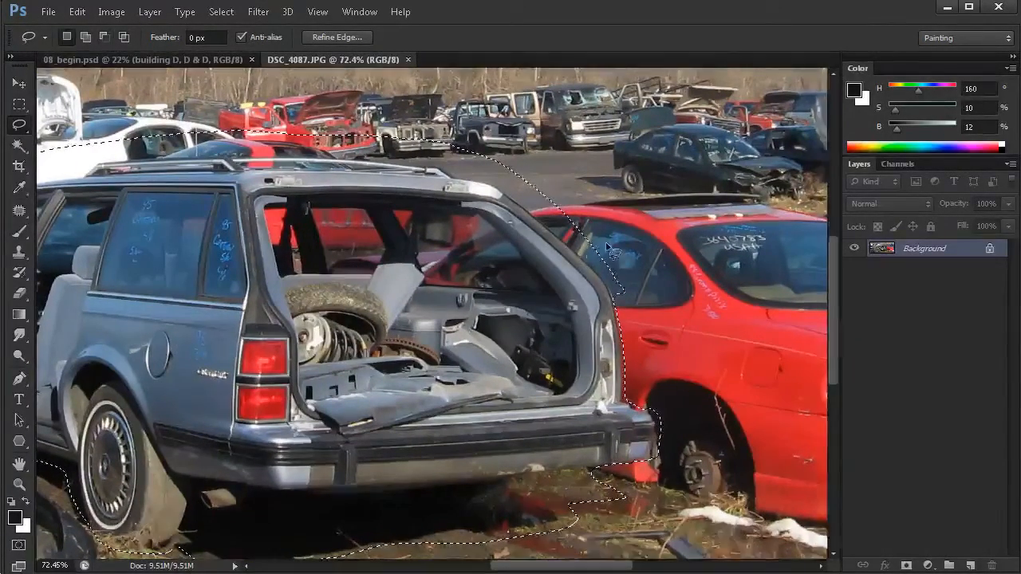
pyautogui.moveTo(620, 264); pyautogui.dragTo(637, 325)
pyautogui.moveTo(557, 231)
pyautogui.keyDown('alt'); pyautogui.mouseDown()
pyautogui.moveTo(538, 259)
pyautogui.moveTo(638, 360)
pyautogui.moveTo(558, 233)
pyautogui.mouseUp(); pyautogui.keyUp('alt')
# Subtract the background cars above the wagon's roof and roof rack from the selection
pyautogui.scroll(3, 501, 252)
pyautogui.moveTo(492, 325); pyautogui.dragTo(654, 346)
pyautogui.moveTo(724, 250)
pyautogui.keyDown('alt'); pyautogui.mouseDown()
pyautogui.moveTo(697, 267)
pyautogui.moveTo(531, 229)
pyautogui.moveTo(483, 186)
pyautogui.moveTo(606, 233)
pyautogui.mouseUp(); pyautogui.keyUp('alt')
pyautogui.moveTo(332, 283); pyautogui.dragTo(458, 313)
pyautogui.moveTo(372, 223)
pyautogui.keyDown('alt'); pyautogui.mouseDown()
pyautogui.moveTo(389, 258)
pyautogui.moveTo(598, 256)
pyautogui.moveTo(564, 192)
pyautogui.mouseUp(); pyautogui.keyUp('alt')
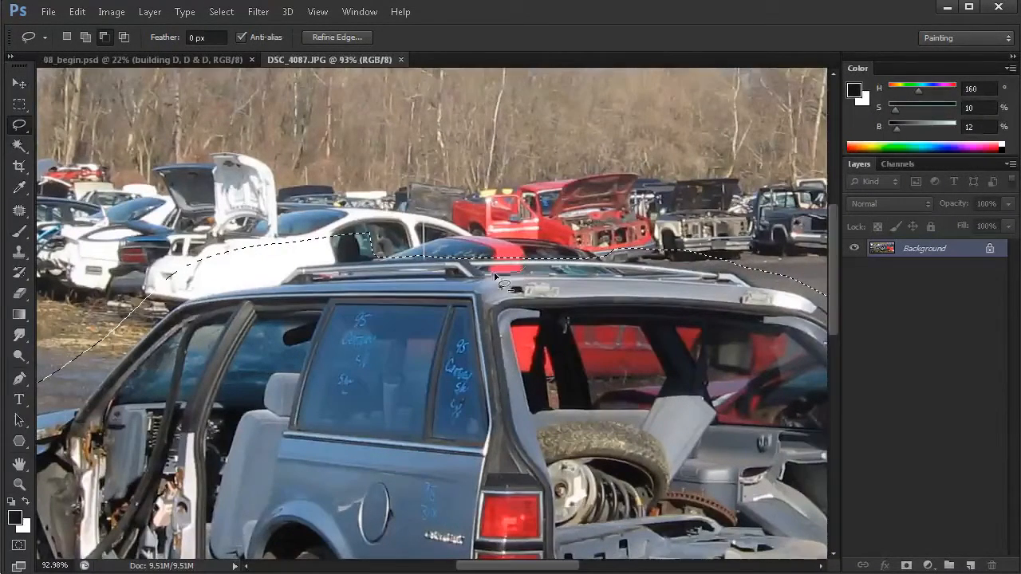
pyautogui.moveTo(504, 270)
pyautogui.keyDown('alt'); pyautogui.mouseDown()
pyautogui.moveTo(530, 268)
pyautogui.moveTo(512, 267)
pyautogui.mouseUp(); pyautogui.keyUp('alt')
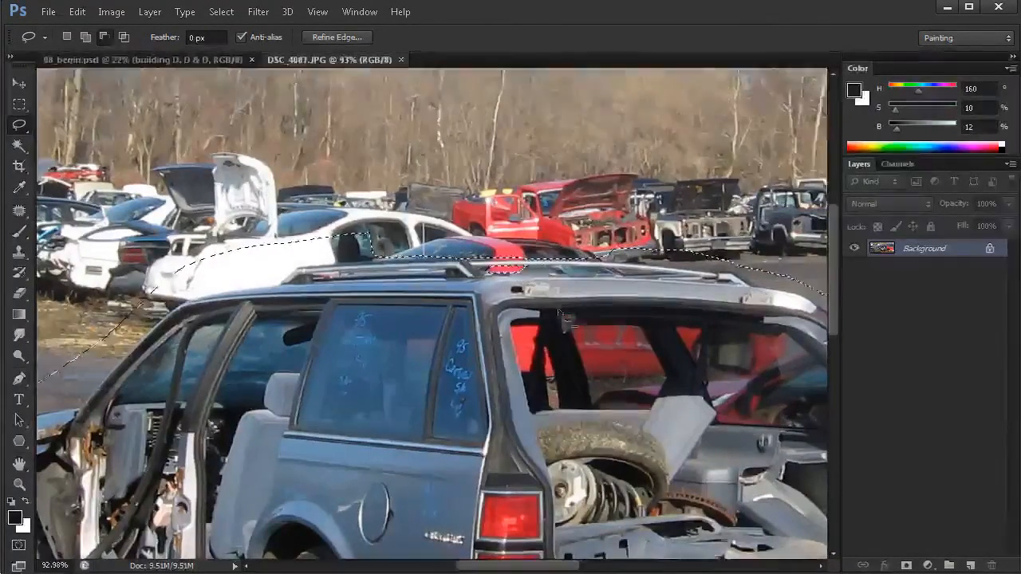
# Tighten the selection along the wagon's front roofline, windshield and hood by subtracting the background there
pyautogui.moveTo(420, 391)
pyautogui.mouseDown()
pyautogui.moveTo(507, 380)
pyautogui.moveTo(562, 326)
pyautogui.mouseUp()
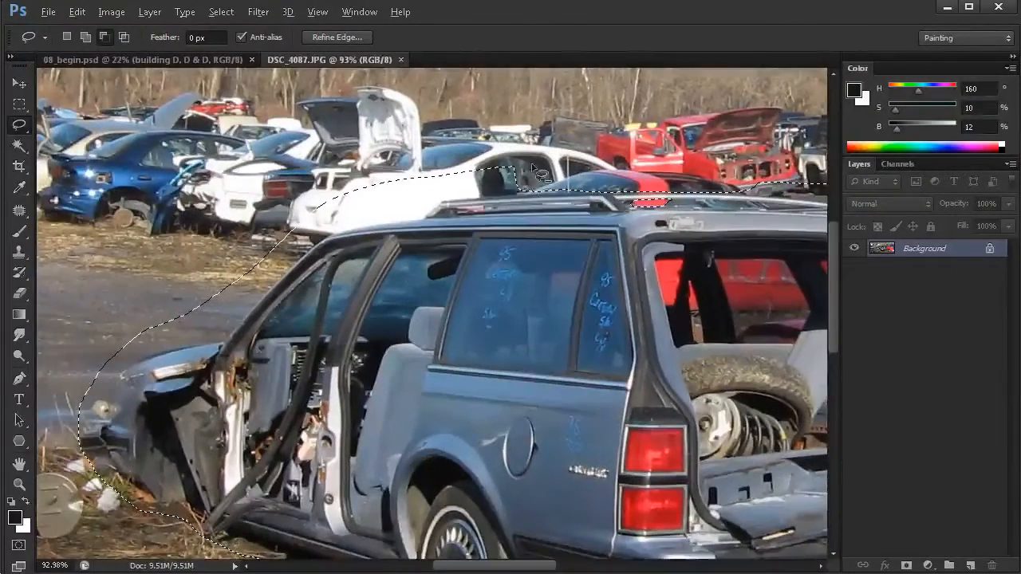
pyautogui.moveTo(391, 216); pyautogui.dragTo(319, 214)
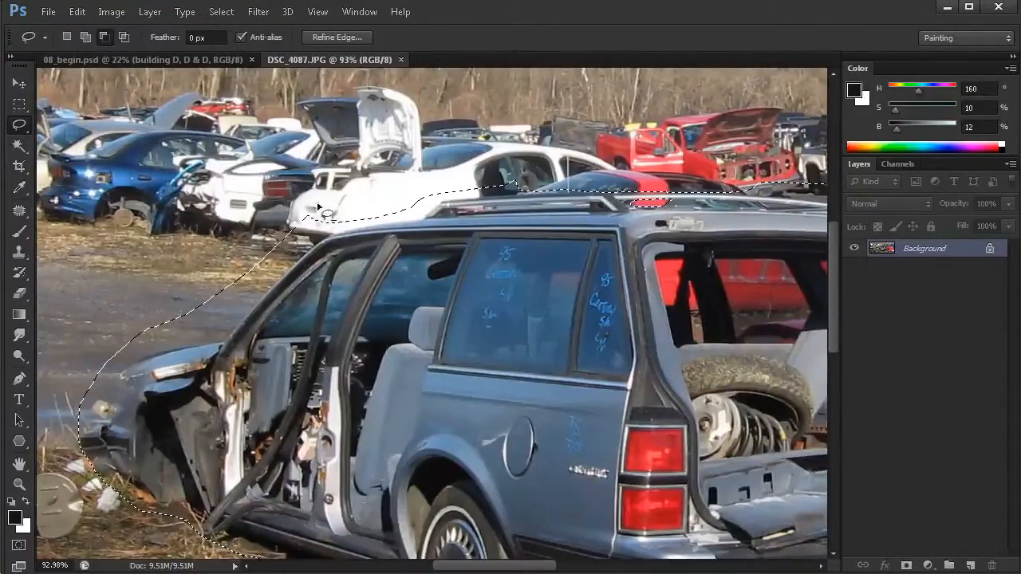
pyautogui.moveTo(204, 206); pyautogui.dragTo(206, 206)
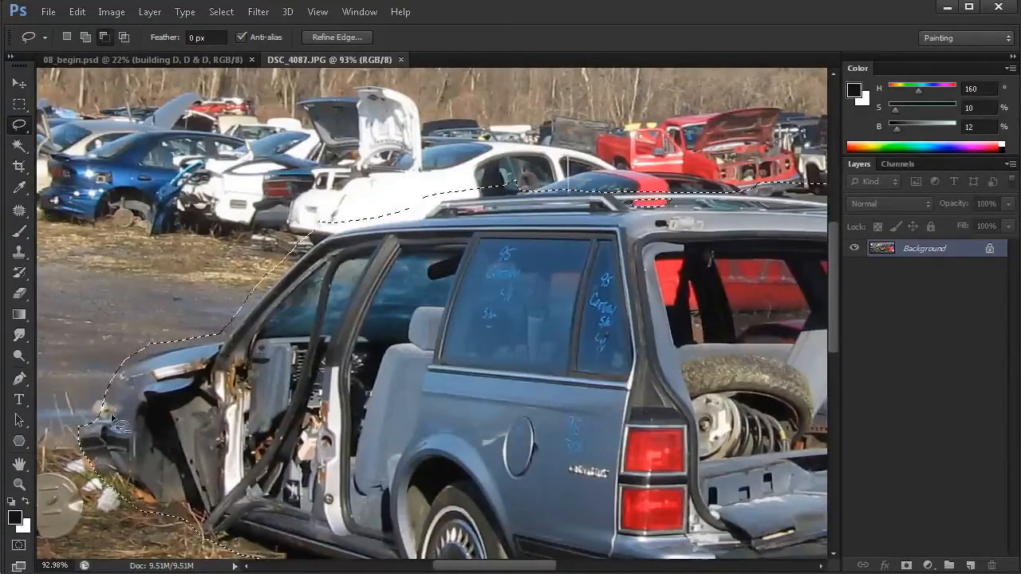
pyautogui.moveTo(644, 410); pyautogui.dragTo(601, 386)
pyautogui.keyDown('alt'); pyautogui.click(615, 399); pyautogui.keyUp('alt')
pyautogui.keyDown('alt'); pyautogui.click(615, 399); pyautogui.keyUp('alt')
pyautogui.moveTo(738, 476); pyautogui.dragTo(637, 430)
pyautogui.moveTo(611, 516); pyautogui.dragTo(587, 497)
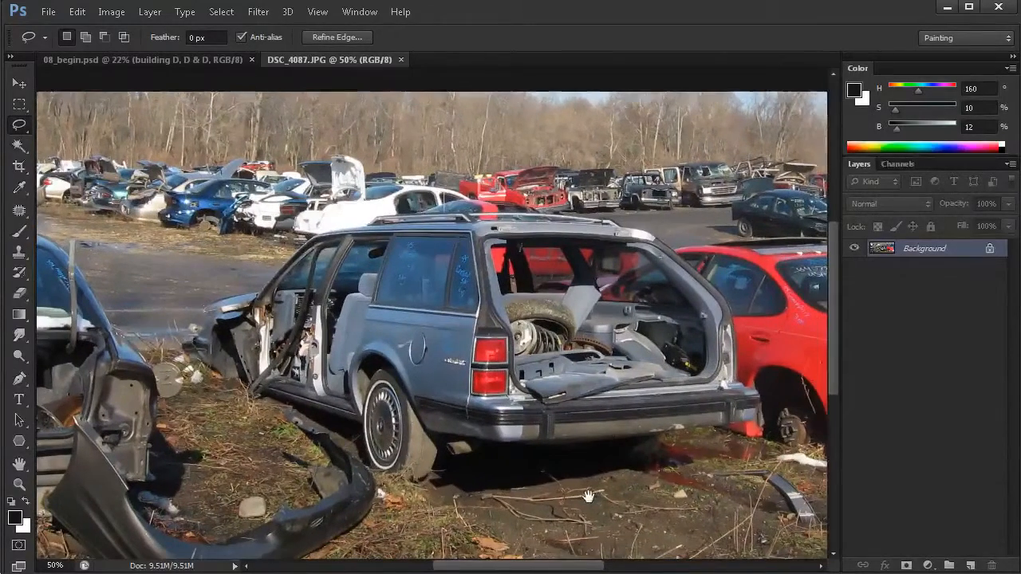
pyautogui.moveTo(726, 434)
pyautogui.mouseDown()
pyautogui.moveTo(681, 447)
pyautogui.moveTo(730, 470)
pyautogui.moveTo(749, 453)
pyautogui.mouseUp()
# Copy the selected wagon into 08_begin.psd and place it in front of the building
pyautogui.press('v')
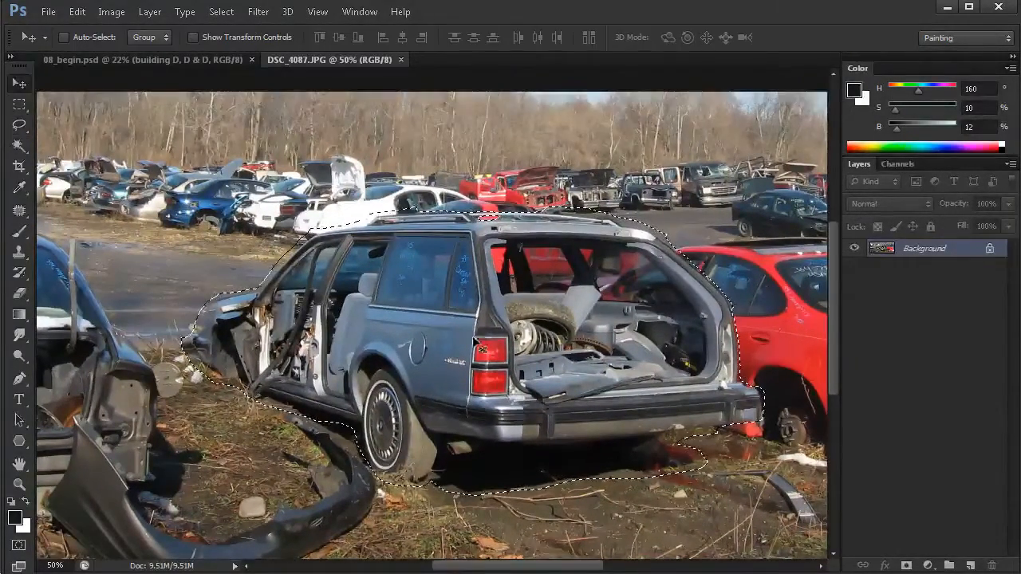
pyautogui.moveTo(565, 363); pyautogui.dragTo(201, 104)
pyautogui.moveTo(482, 284); pyautogui.dragTo(410, 343)
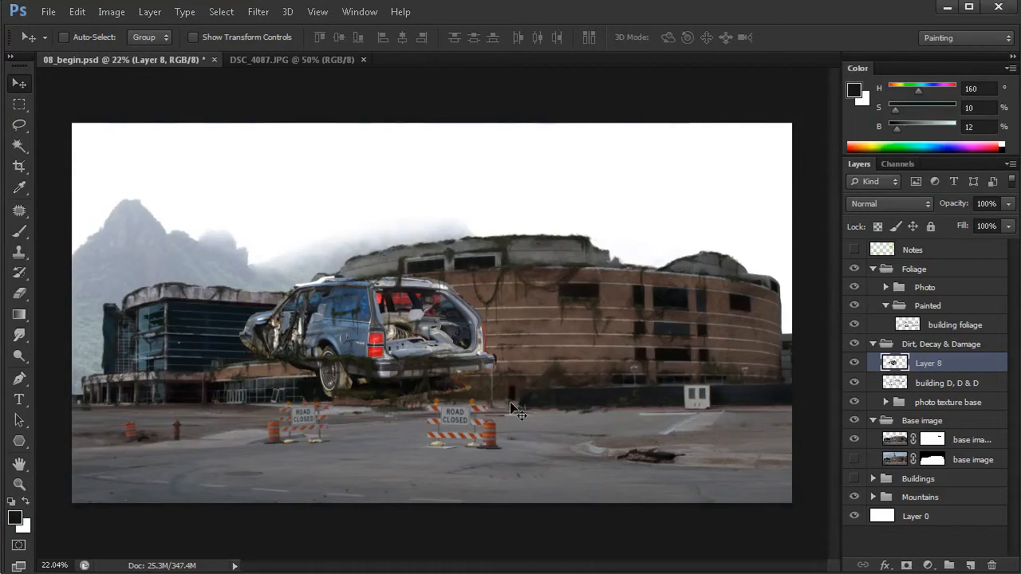
# Move the wagon down toward the road barriers and hide the Painted foliage group
pyautogui.moveTo(498, 388); pyautogui.dragTo(594, 391)
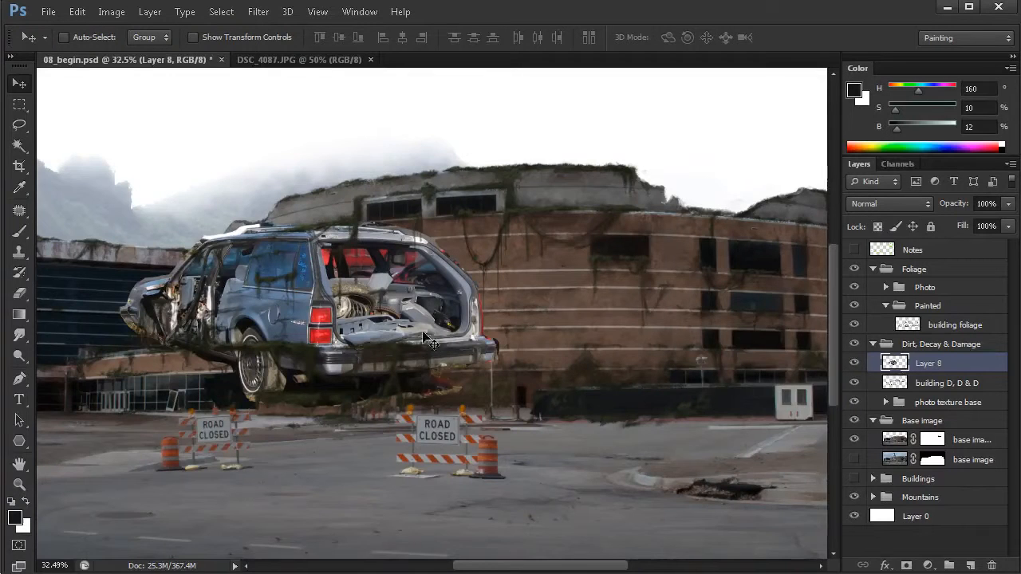
pyautogui.hscroll(-3, 455, 395)
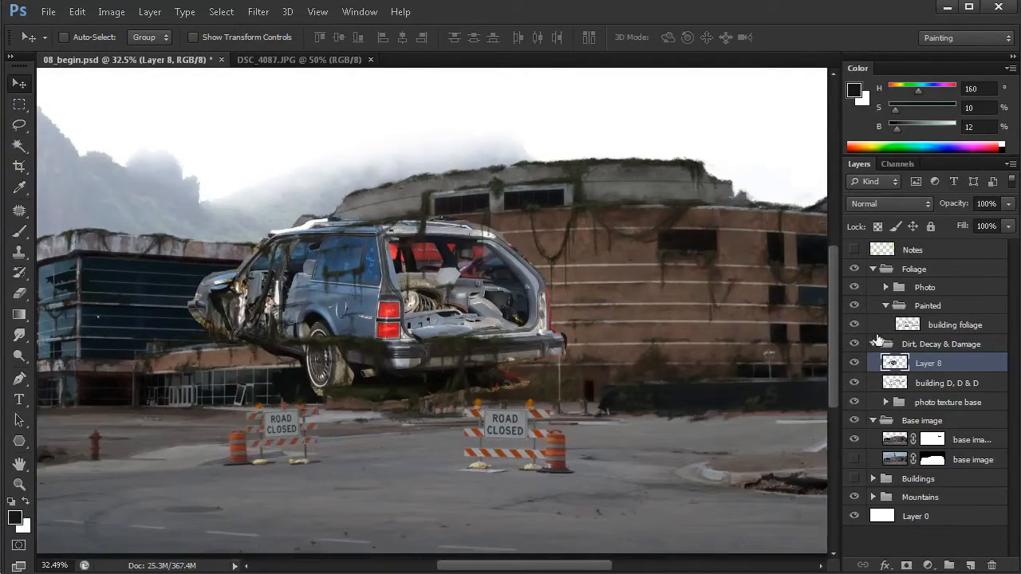
pyautogui.moveTo(456, 304); pyautogui.dragTo(517, 347)
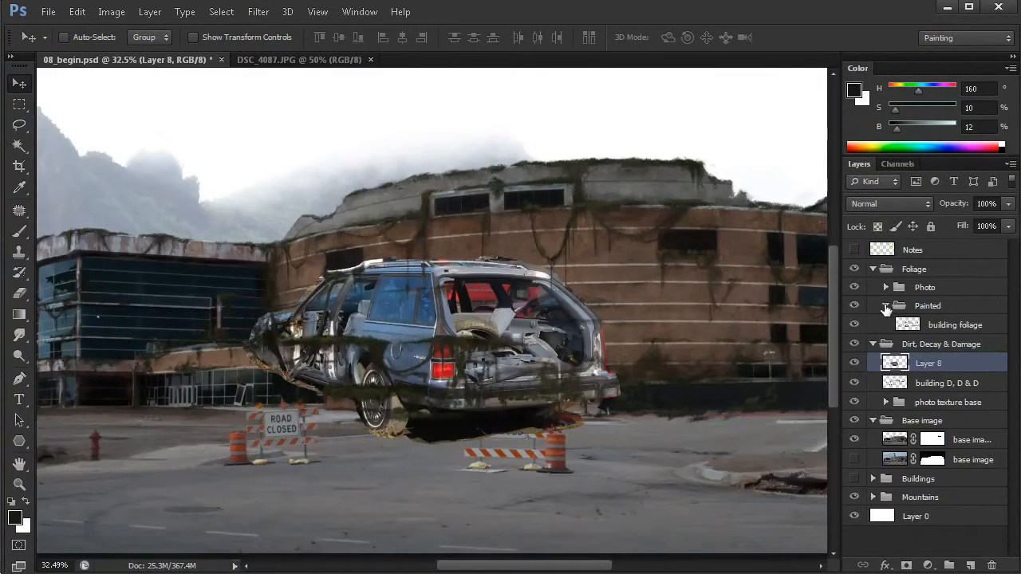
pyautogui.click(885, 306)
pyautogui.click(854, 306)
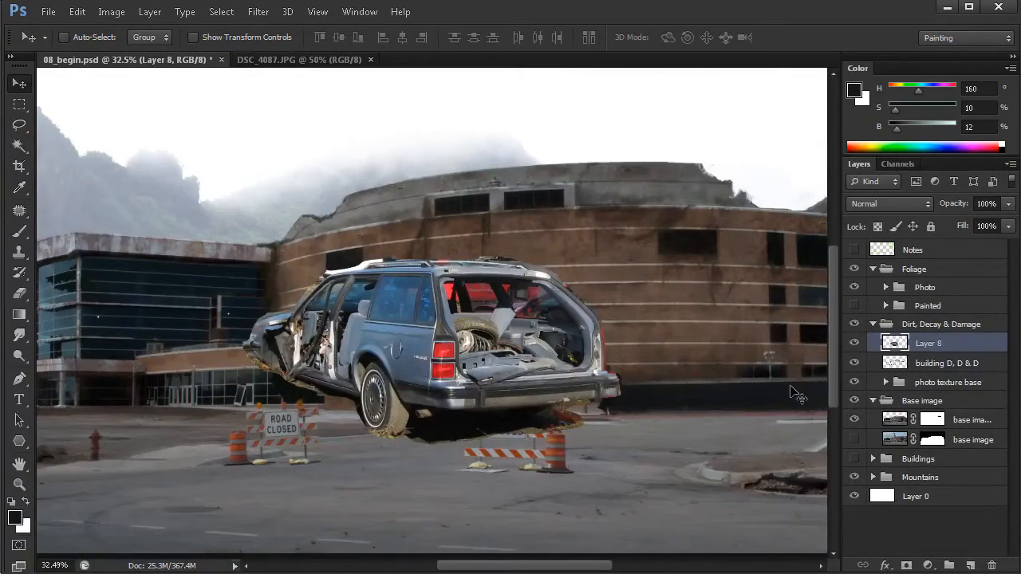
# Flip the wagon layer horizontally and move it in front of the glass wing of the building, over the far barricade
pyautogui.moveTo(467, 333); pyautogui.dragTo(604, 372)
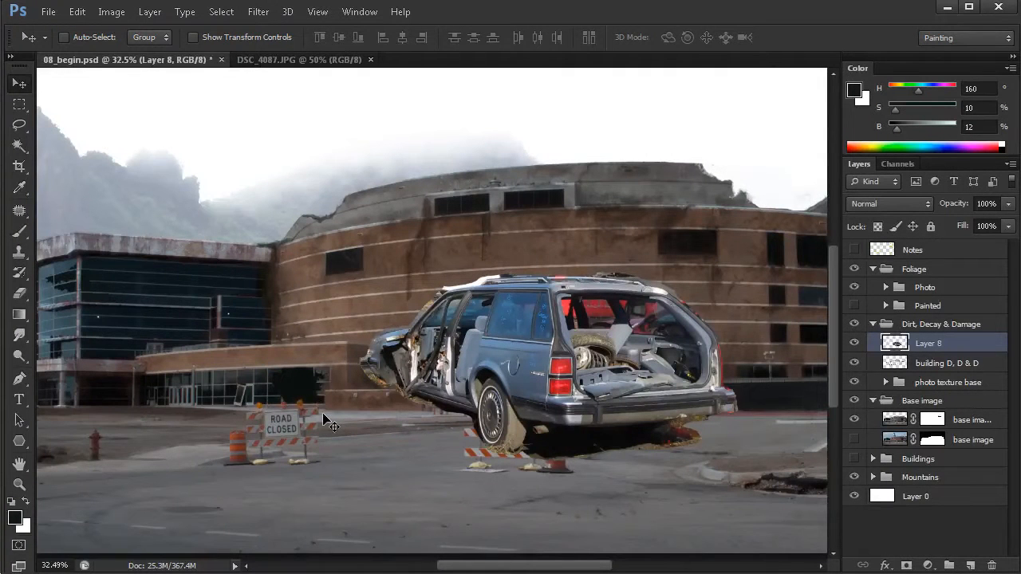
pyautogui.moveTo(505, 353); pyautogui.dragTo(481, 349)
pyautogui.click(77, 12)
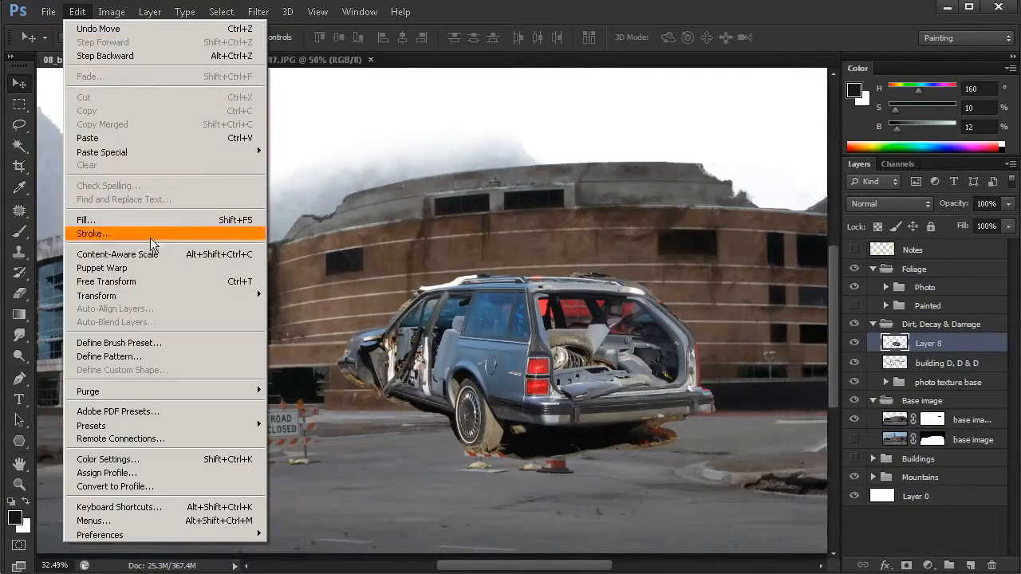
pyautogui.moveTo(167, 295)
pyautogui.click(303, 452)
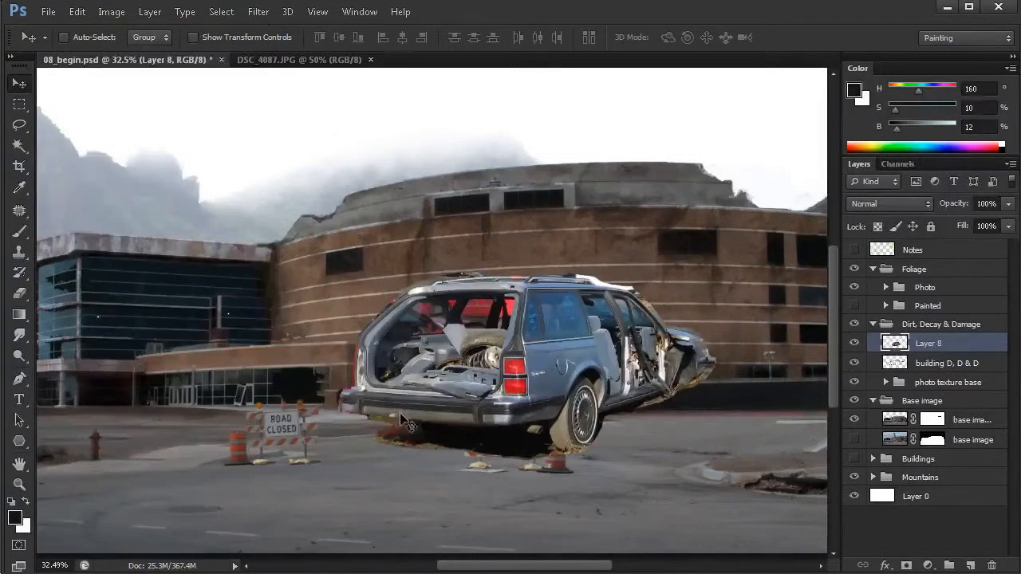
pyautogui.moveTo(488, 383); pyautogui.dragTo(495, 383)
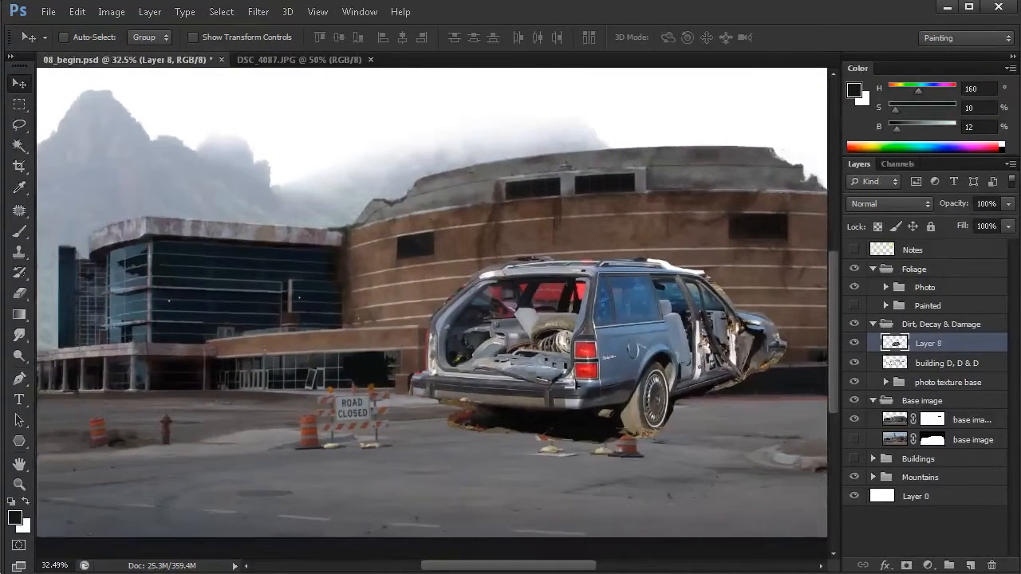
pyautogui.moveTo(681, 391); pyautogui.dragTo(383, 394)
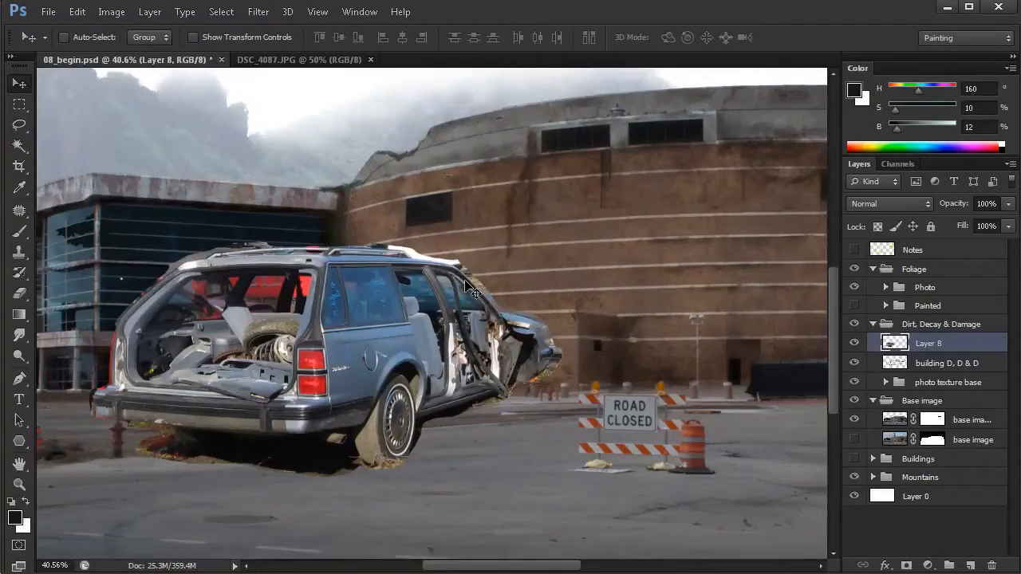
# Free Transform the wagon down to about 18.6% and place it at the broken entrance windows behind the Road Closed sign
pyautogui.hotkey('ctrl', 't')
pyautogui.moveTo(563, 243); pyautogui.dragTo(254, 395)
pyautogui.moveTo(335, 428); pyautogui.dragTo(428, 395)
pyautogui.moveTo(428, 395); pyautogui.dragTo(499, 396)
pyautogui.moveTo(232, 406); pyautogui.dragTo(511, 297)
pyautogui.moveTo(561, 378); pyautogui.dragTo(469, 331)
pyautogui.moveTo(397, 289); pyautogui.dragTo(497, 304)
pyautogui.moveTo(612, 332); pyautogui.dragTo(646, 337)
pyautogui.moveTo(610, 356); pyautogui.dragTo(508, 334)
pyautogui.moveTo(426, 280); pyautogui.dragTo(460, 297)
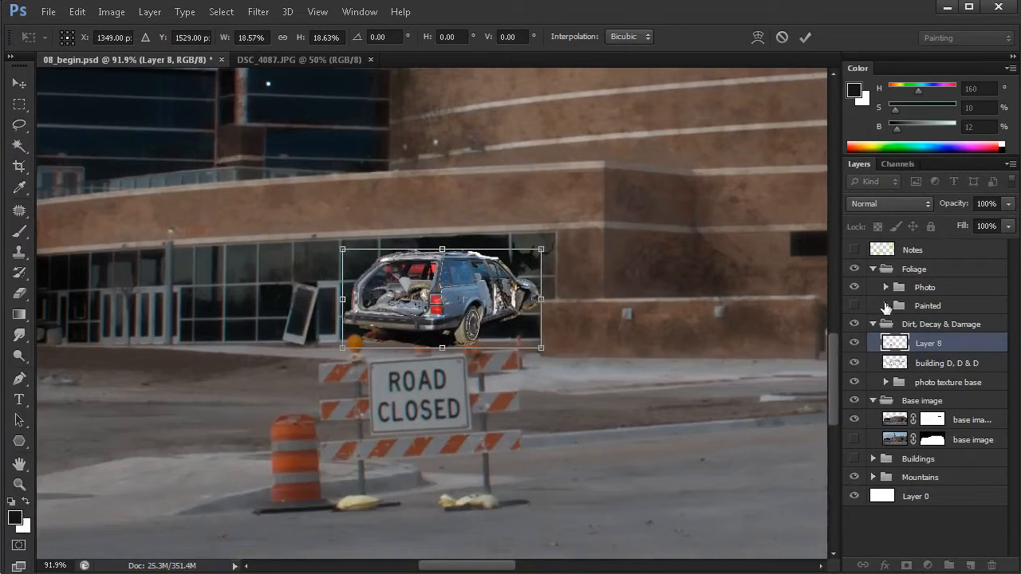
# Lower the wagon layer's opacity to 47% and scale the wagon to about 15% just above the sign
pyautogui.moveTo(958, 207); pyautogui.dragTo(949, 208)
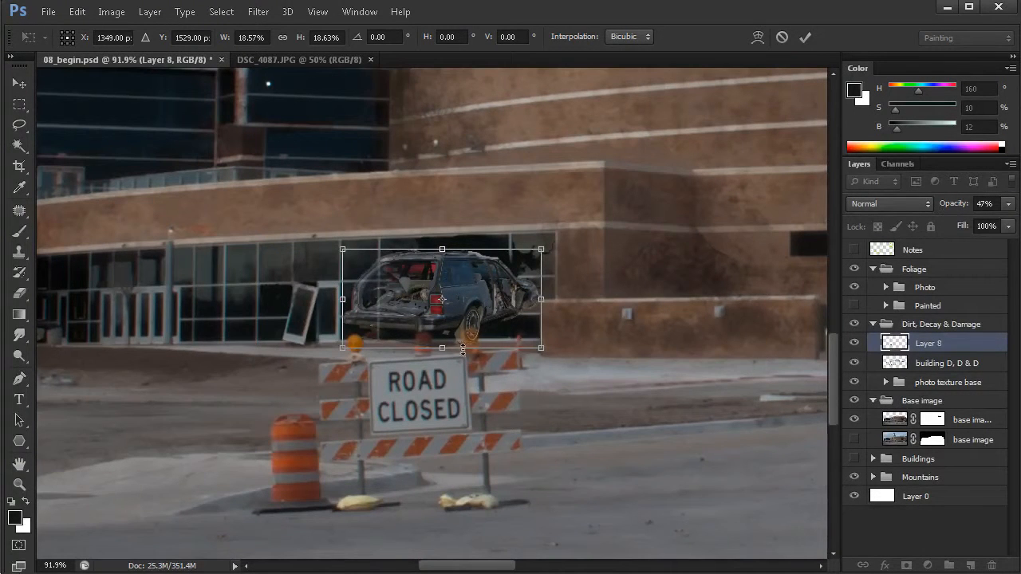
pyautogui.moveTo(515, 386); pyautogui.dragTo(545, 390)
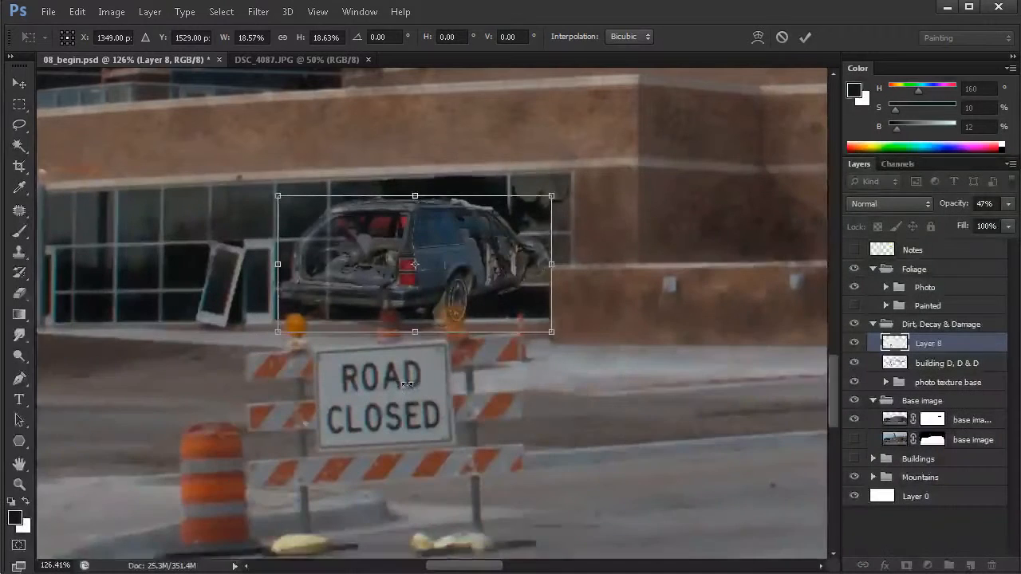
pyautogui.moveTo(462, 400); pyautogui.dragTo(474, 416)
pyautogui.moveTo(459, 287)
pyautogui.mouseDown()
pyautogui.moveTo(437, 292)
pyautogui.moveTo(469, 295)
pyautogui.mouseUp()
pyautogui.moveTo(578, 225); pyautogui.dragTo(526, 251)
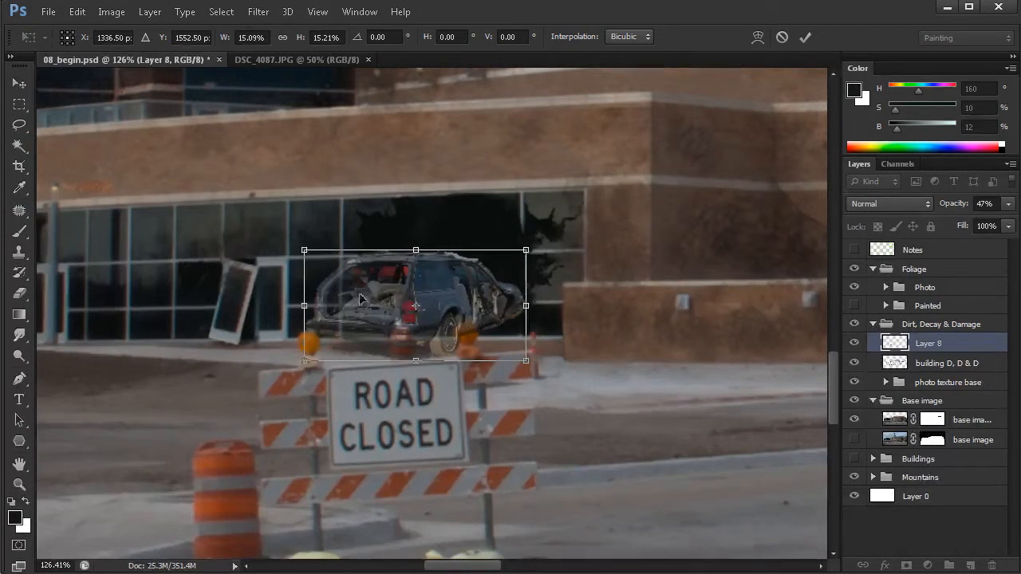
# Shift the wagon right in front of the broken windows and scale it to about 13.8%
pyautogui.moveTo(412, 296); pyautogui.dragTo(431, 295)
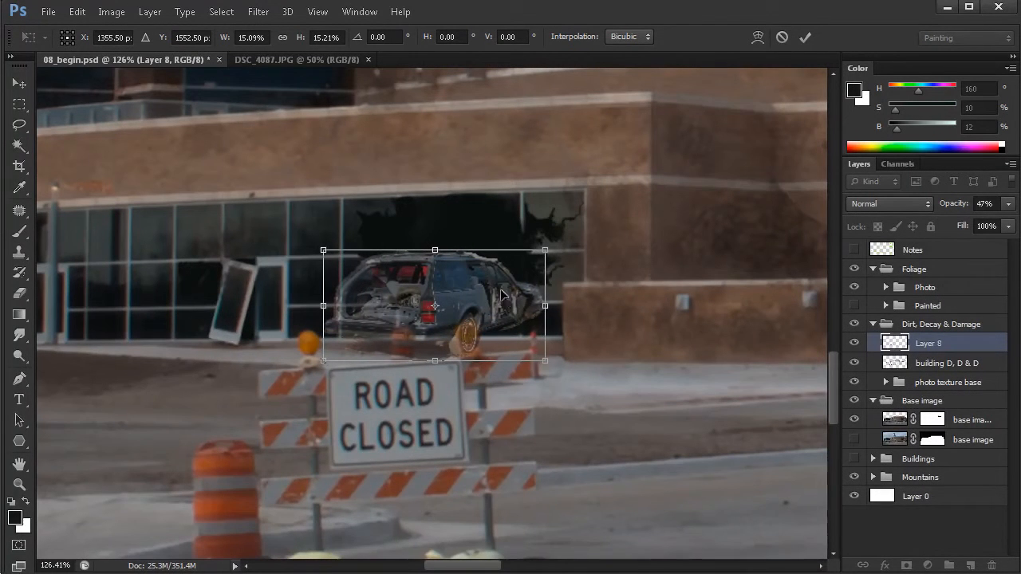
pyautogui.moveTo(541, 258); pyautogui.dragTo(522, 267)
pyautogui.moveTo(470, 304); pyautogui.dragTo(471, 294)
pyautogui.press('Up')
pyautogui.press('Up')
pyautogui.press('Up')
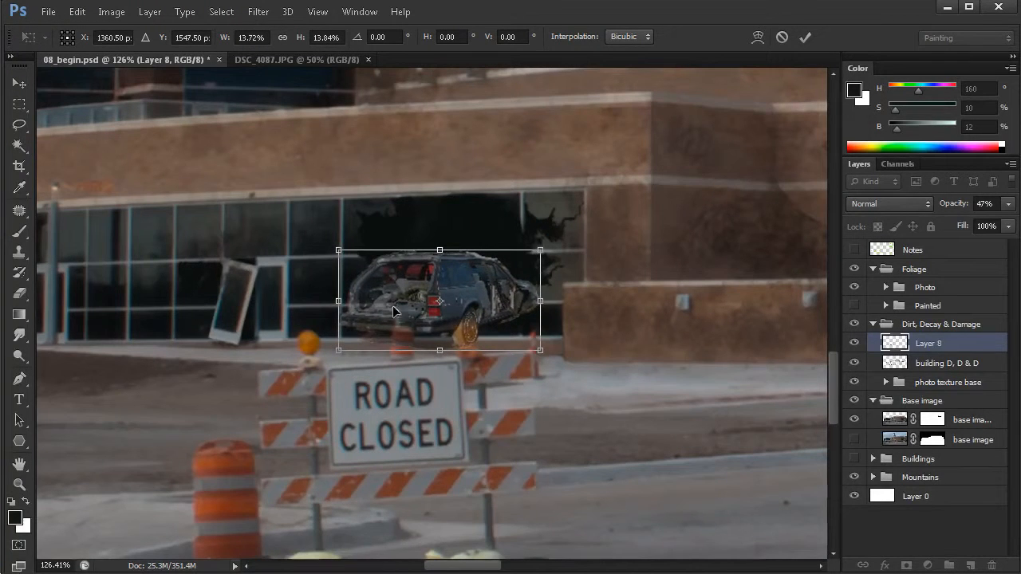
# Scale the wagon to about 12.8% wide and 13% high, place it just above the Road Closed sign, and apply the transform
pyautogui.moveTo(448, 297); pyautogui.dragTo(437, 307)
pyautogui.moveTo(329, 358); pyautogui.dragTo(342, 354)
pyautogui.moveTo(474, 295); pyautogui.dragTo(467, 301)
pyautogui.moveTo(520, 359); pyautogui.dragTo(516, 357)
pyautogui.moveTo(466, 315); pyautogui.dragTo(473, 319)
pyautogui.moveTo(523, 270); pyautogui.dragTo(529, 265)
pyautogui.moveTo(475, 300); pyautogui.dragTo(475, 300)
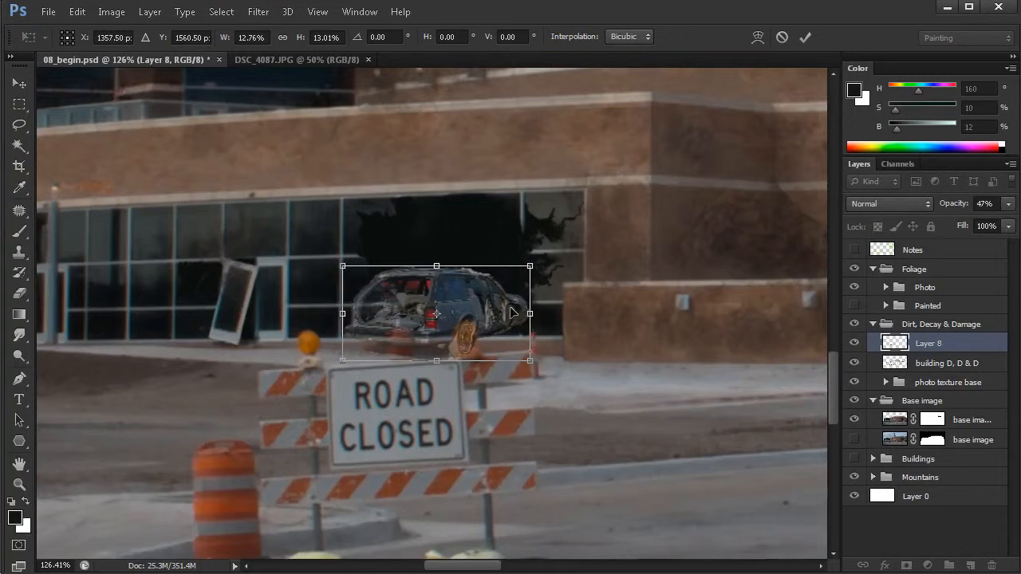
pyautogui.press('Return')
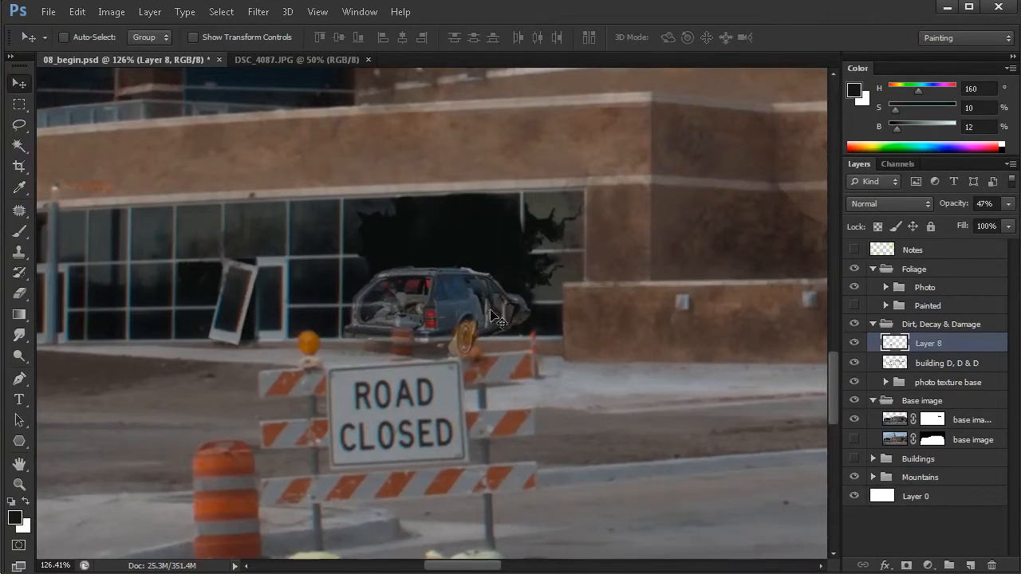
# Restore the wagon layer's opacity to 100% and nudge the wagon up slightly in front of the broken windows
pyautogui.moveTo(964, 211); pyautogui.dragTo(1006, 209)
pyautogui.moveTo(467, 317); pyautogui.dragTo(463, 309)
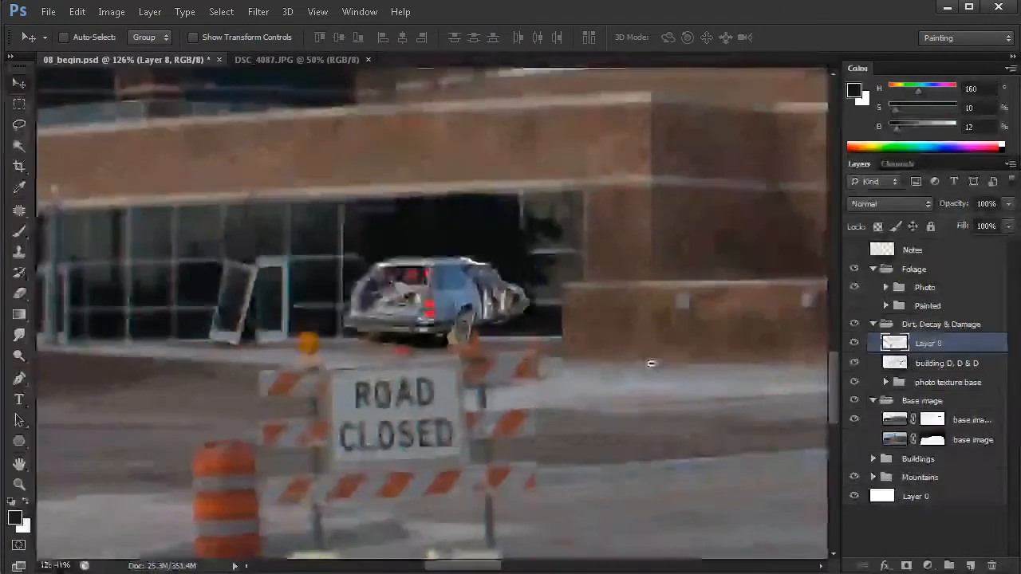
pyautogui.scroll(-5, 562, 307)
pyautogui.hscroll(2, 565, 391)
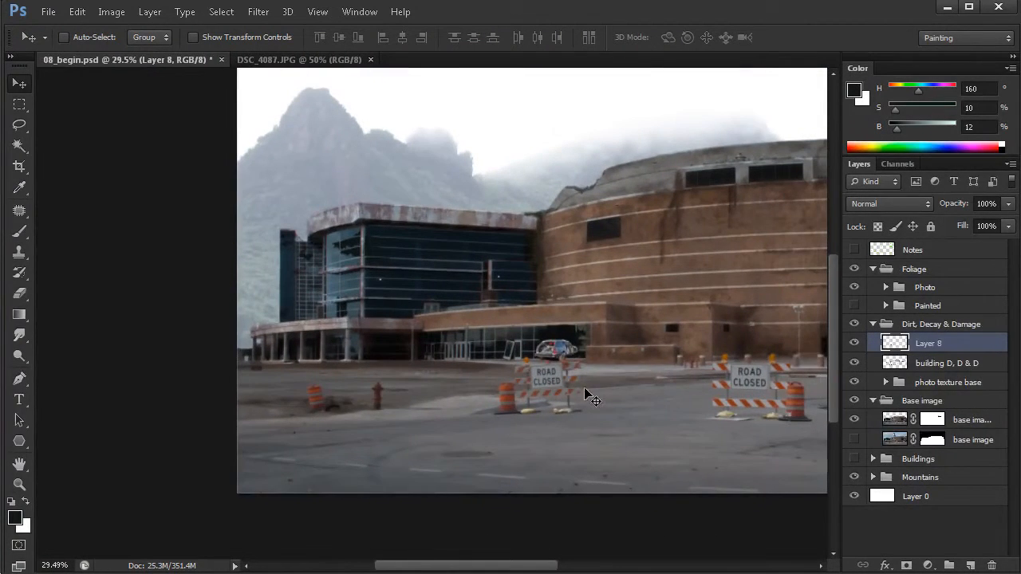
pyautogui.scroll(3, 573, 359)
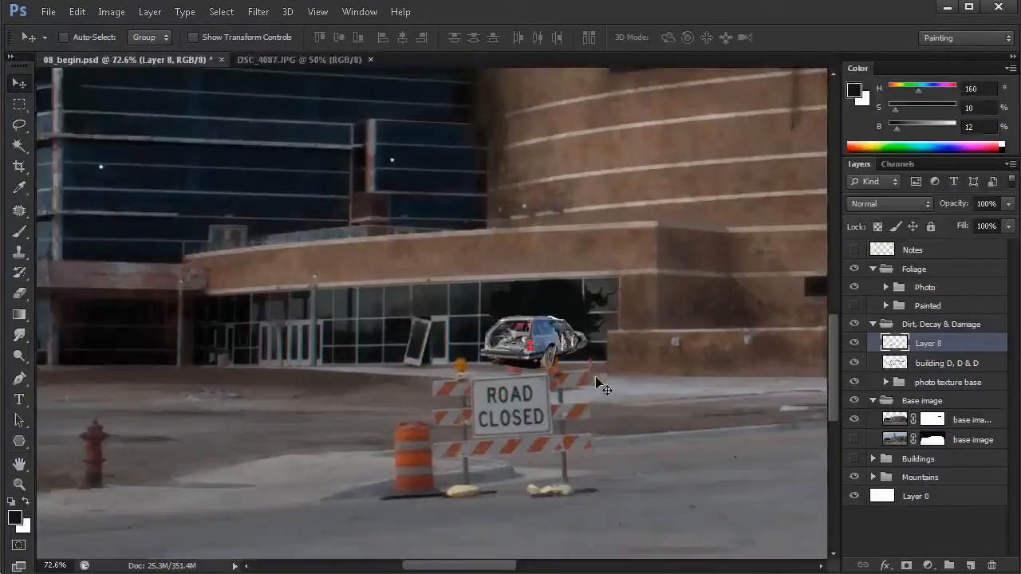
pyautogui.scroll(4, 542, 369)
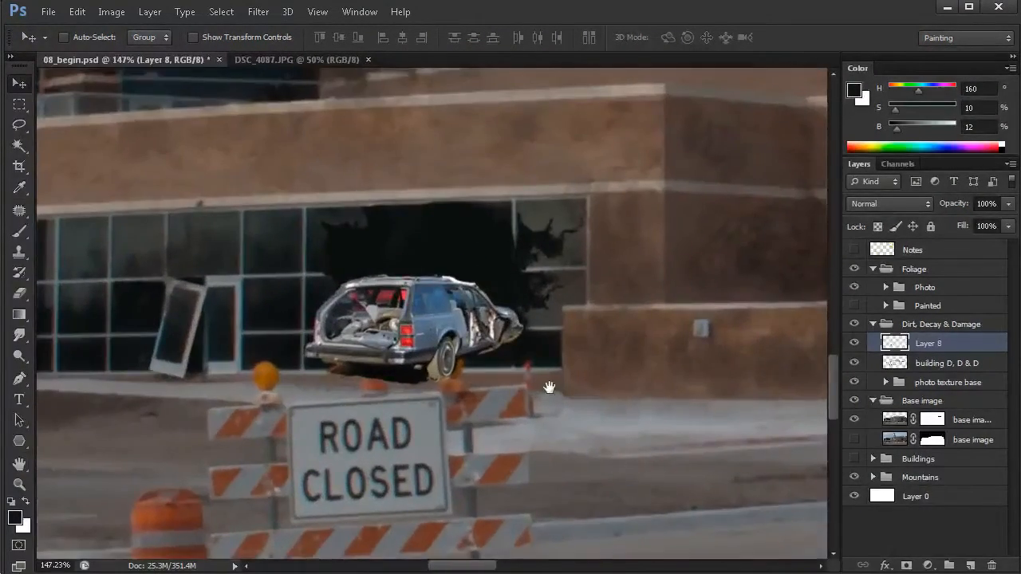
pyautogui.moveTo(473, 337); pyautogui.dragTo(468, 344)
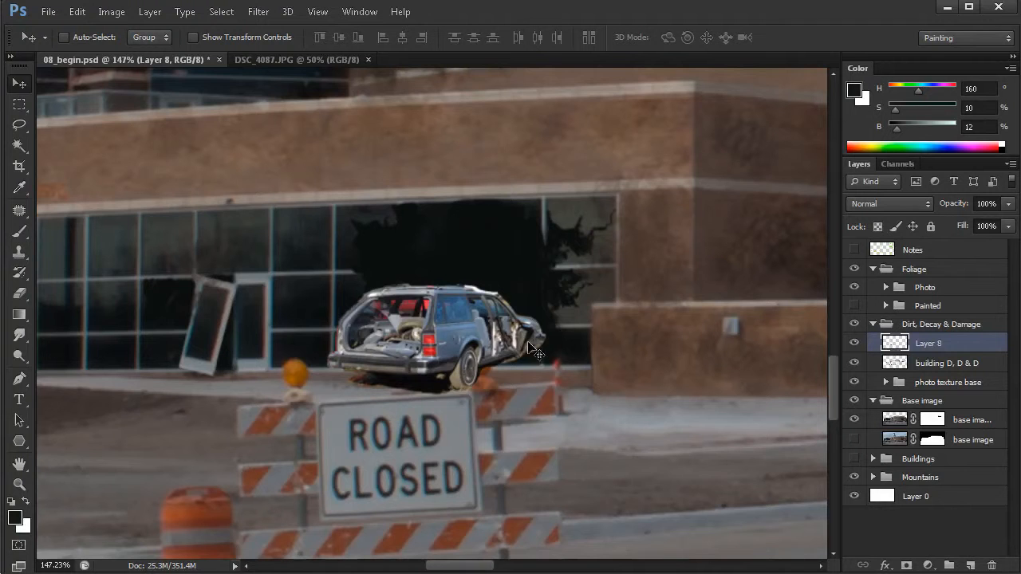
pyautogui.moveTo(507, 378); pyautogui.dragTo(506, 369)
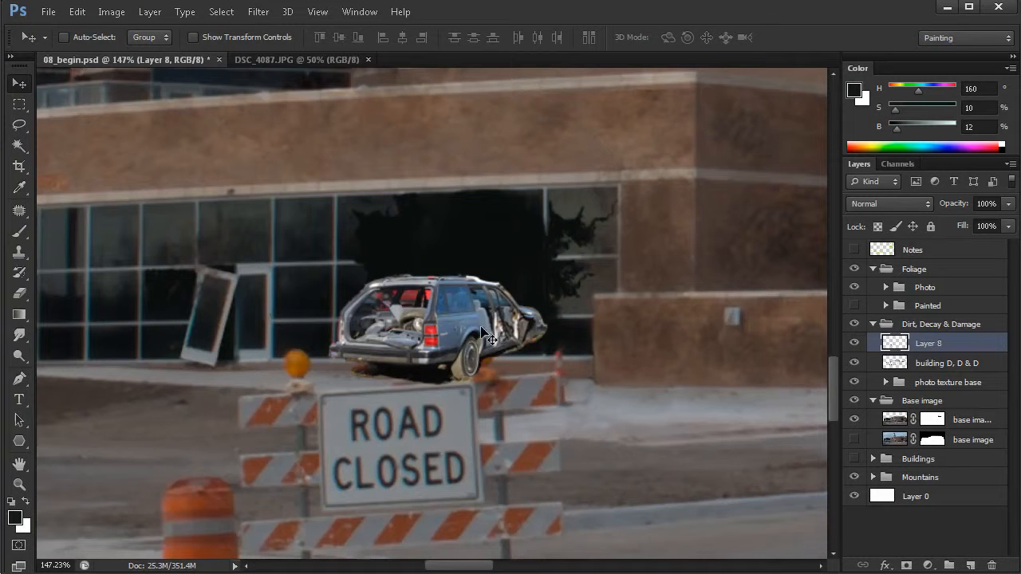
pyautogui.moveTo(453, 317); pyautogui.dragTo(459, 308)
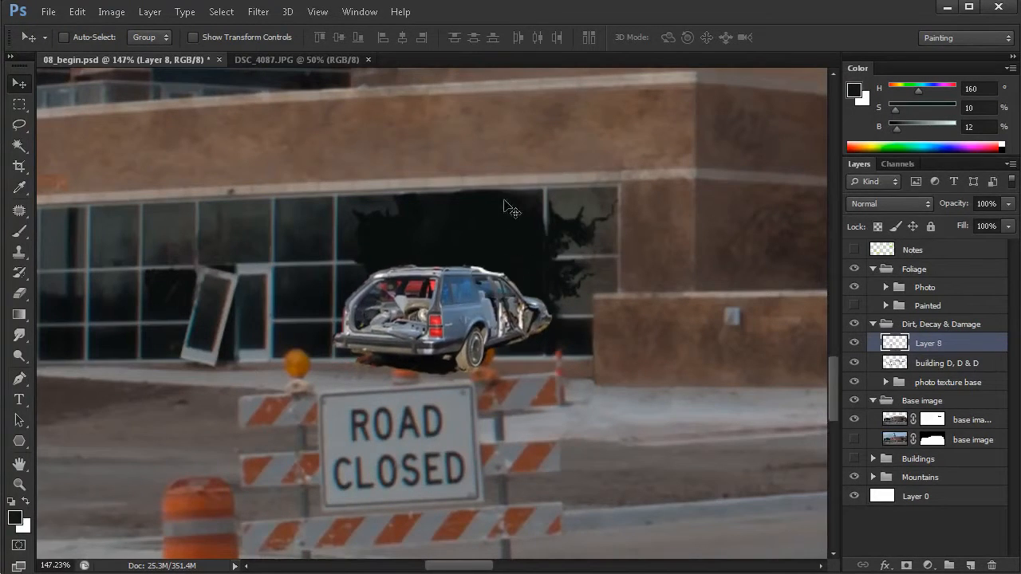
# Free Transform the wagon with a clockwise rotation of about 3.7° and a scale of about 103%, shifting it slightly right
pyautogui.hotkey('ctrl', 't')
pyautogui.moveTo(574, 307); pyautogui.dragTo(580, 336)
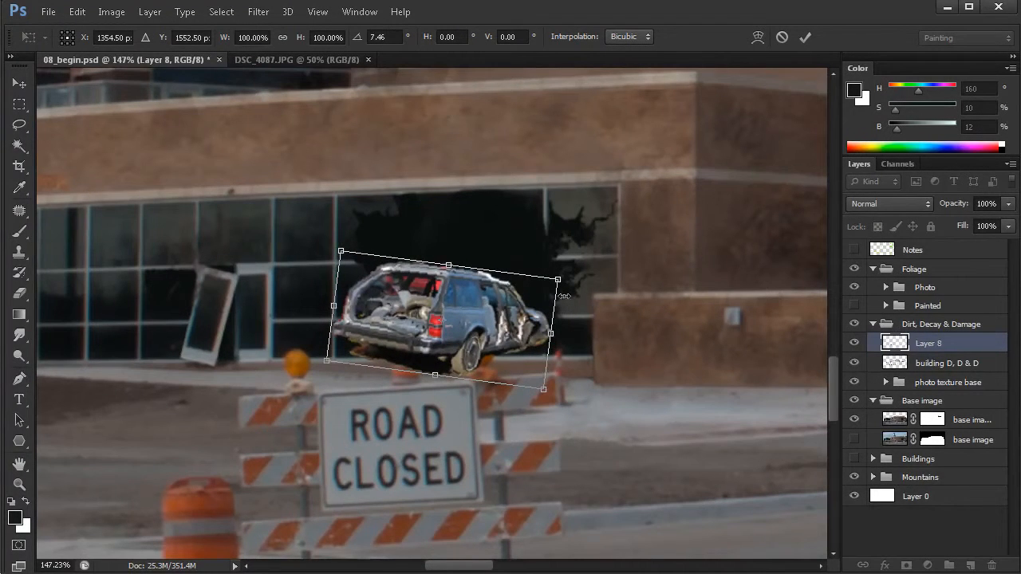
pyautogui.moveTo(558, 280); pyautogui.dragTo(567, 276)
pyautogui.moveTo(485, 326); pyautogui.dragTo(491, 328)
pyautogui.moveTo(593, 277); pyautogui.dragTo(593, 268)
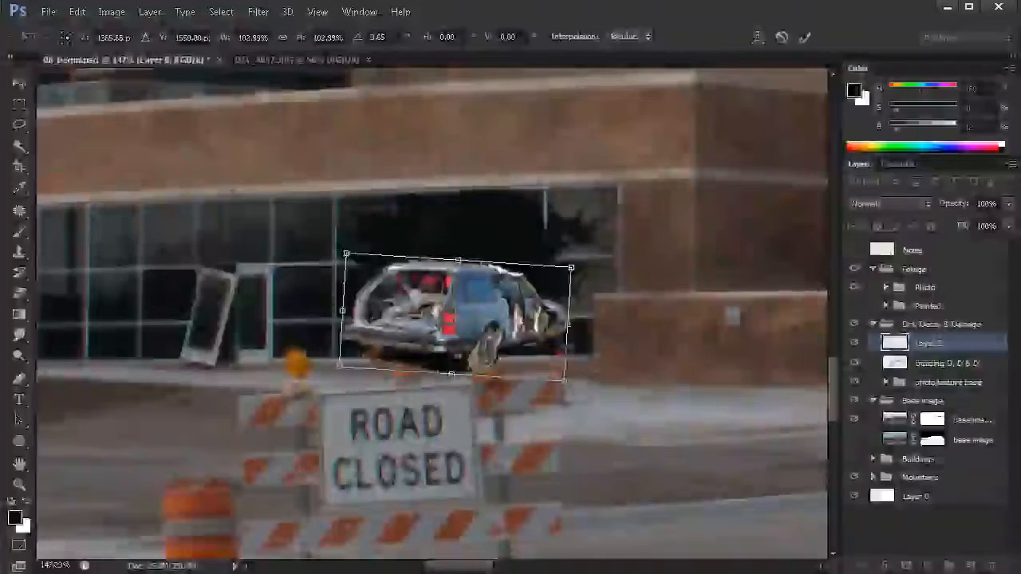
pyautogui.press('Return')
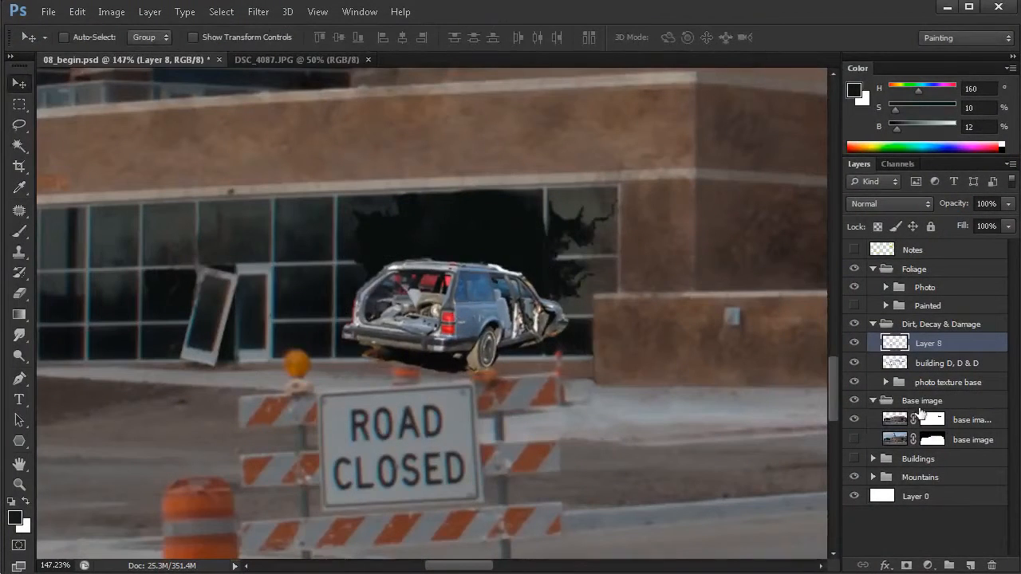
# Rename the wagon layer as "station wagon"
pyautogui.doubleClick(925, 344)
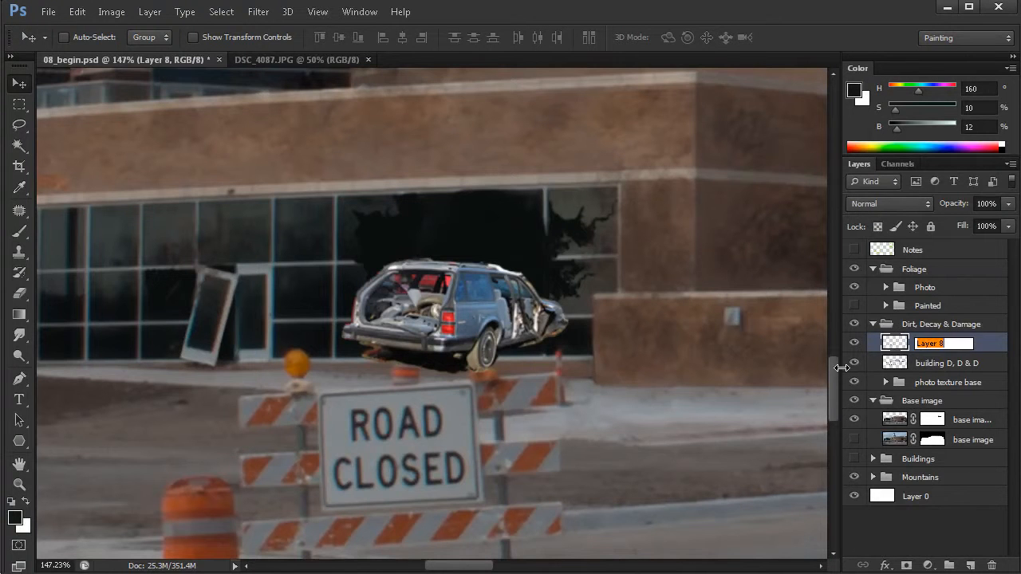
pyautogui.write('station wagon')
pyautogui.press('Return')
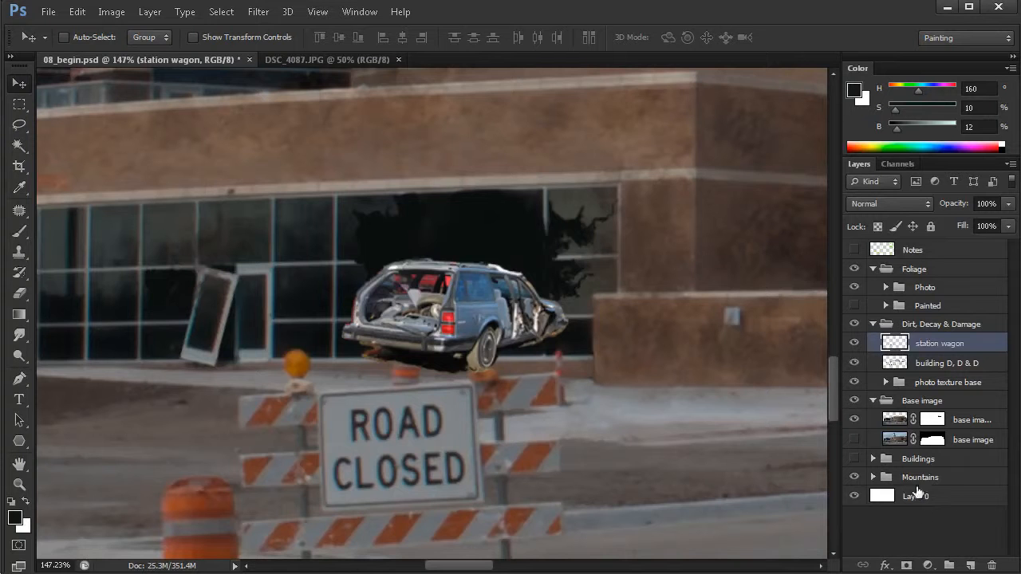
# Add a Brightness/Contrast adjustment layer and clip it to the station wagon layer
pyautogui.click(925, 566)
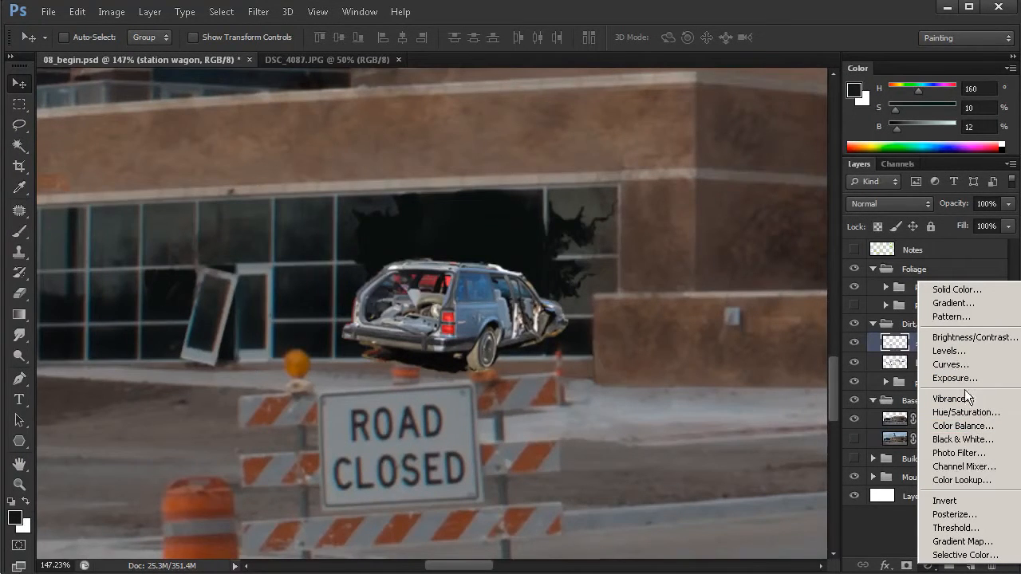
pyautogui.click(967, 338)
pyautogui.moveTo(669, 133); pyautogui.dragTo(725, 148)
pyautogui.moveTo(701, 277)
pyautogui.mouseDown()
pyautogui.moveTo(634, 279)
pyautogui.moveTo(751, 269)
pyautogui.moveTo(633, 281)
pyautogui.moveTo(703, 278)
pyautogui.mouseUp()
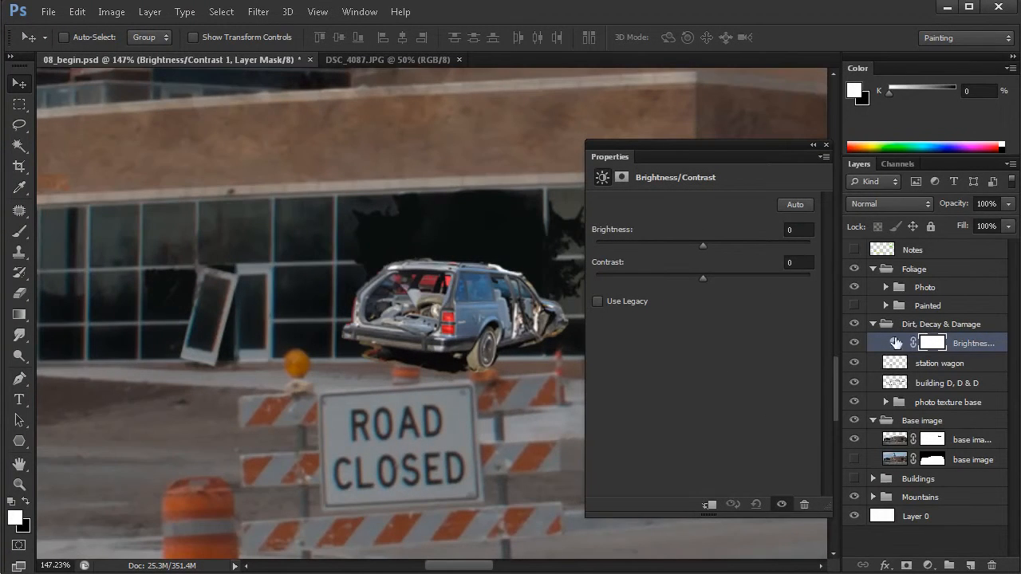
pyautogui.keyDown('alt'); pyautogui.click(891, 354); pyautogui.keyUp('alt')
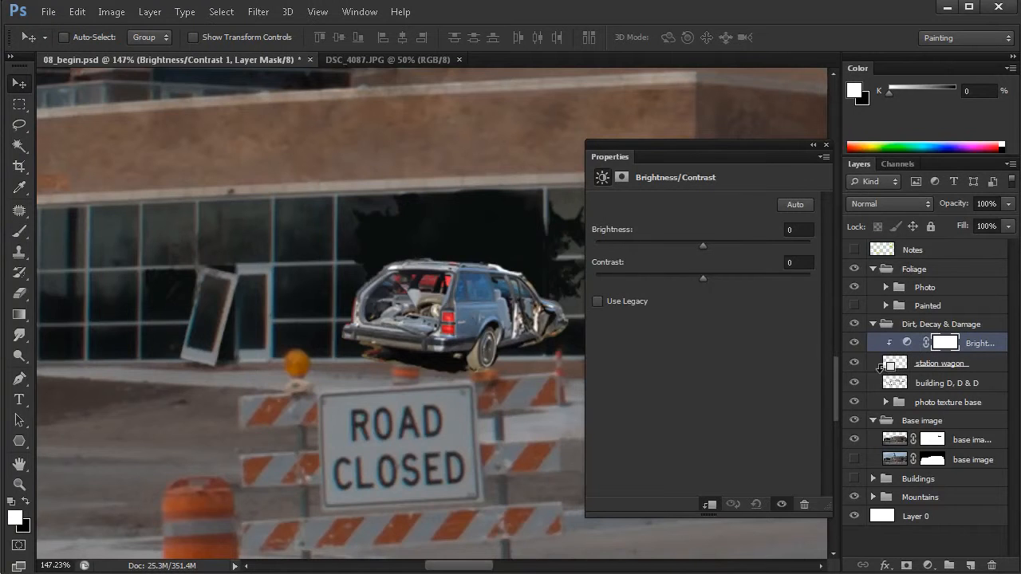
# Set the wagon's contrast to -50 and brightness to -81, and close the adjustment's settings
pyautogui.moveTo(703, 279); pyautogui.dragTo(628, 280)
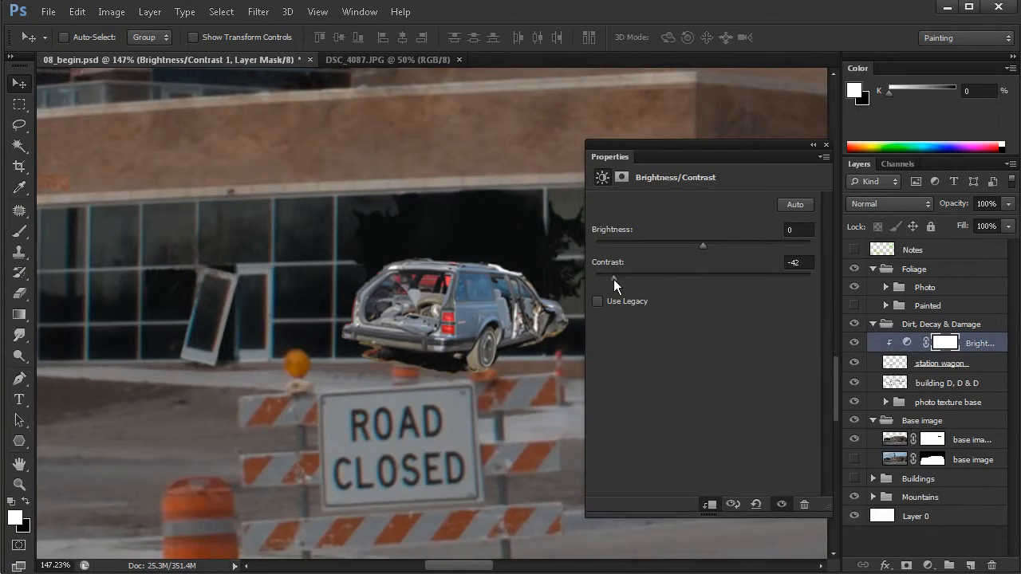
pyautogui.moveTo(698, 248); pyautogui.dragTo(645, 251)
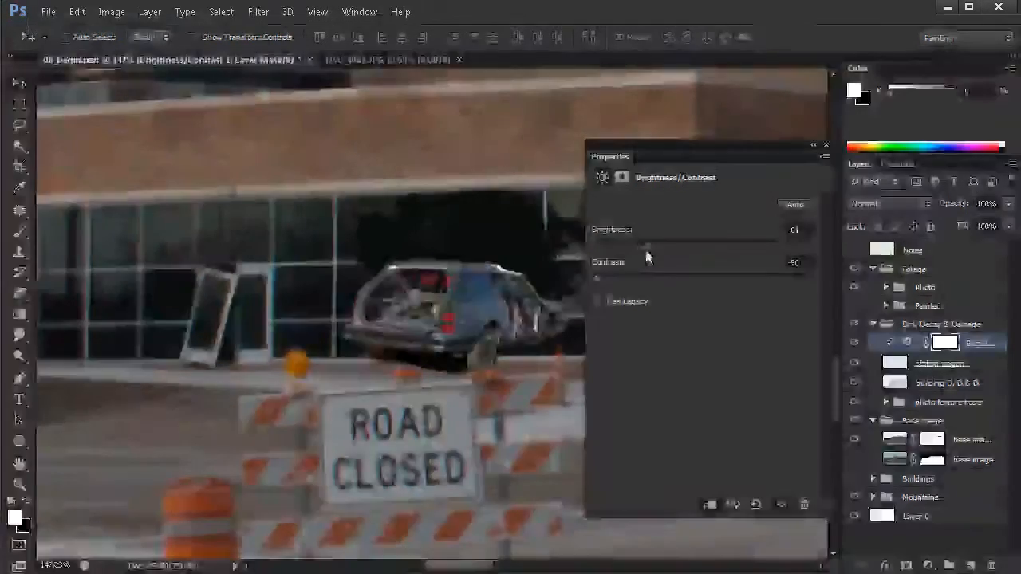
pyautogui.scroll(-3, 475, 360)
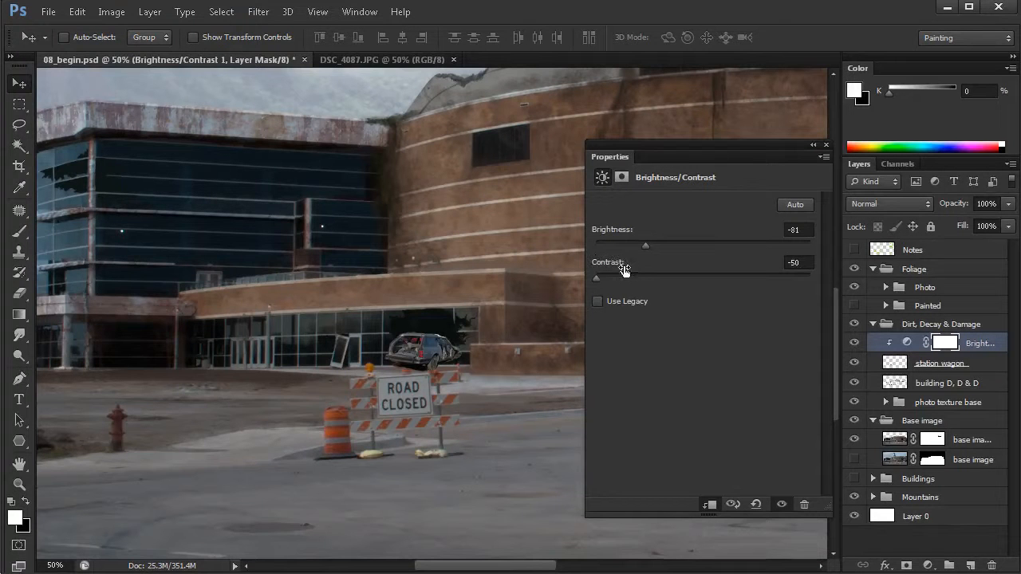
pyautogui.click(826, 147)
# Select the station wagon layer and nudge the wagon slightly down toward the Road Closed sign
pyautogui.scroll(3, 468, 367)
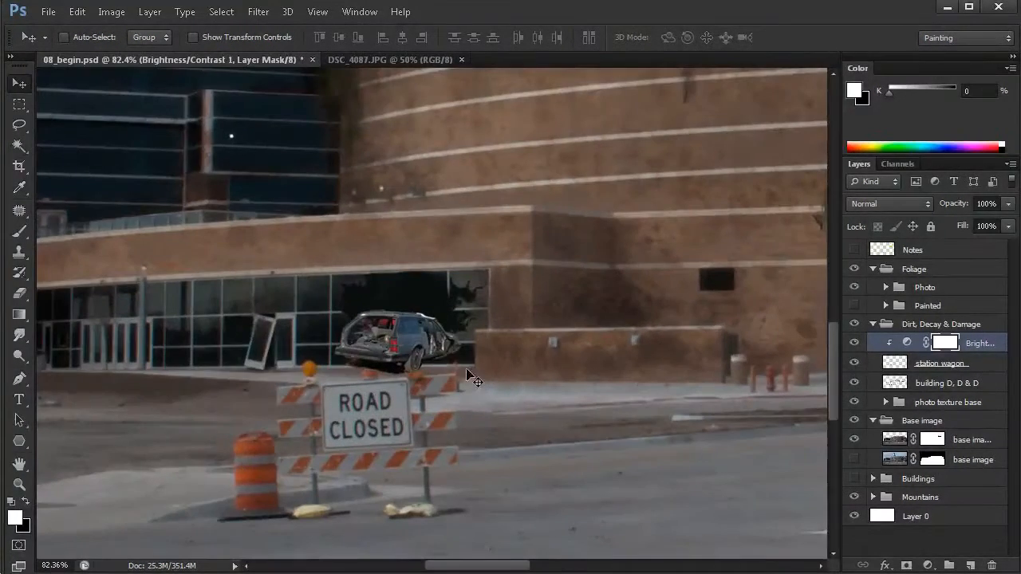
pyautogui.scroll(1, 477, 376)
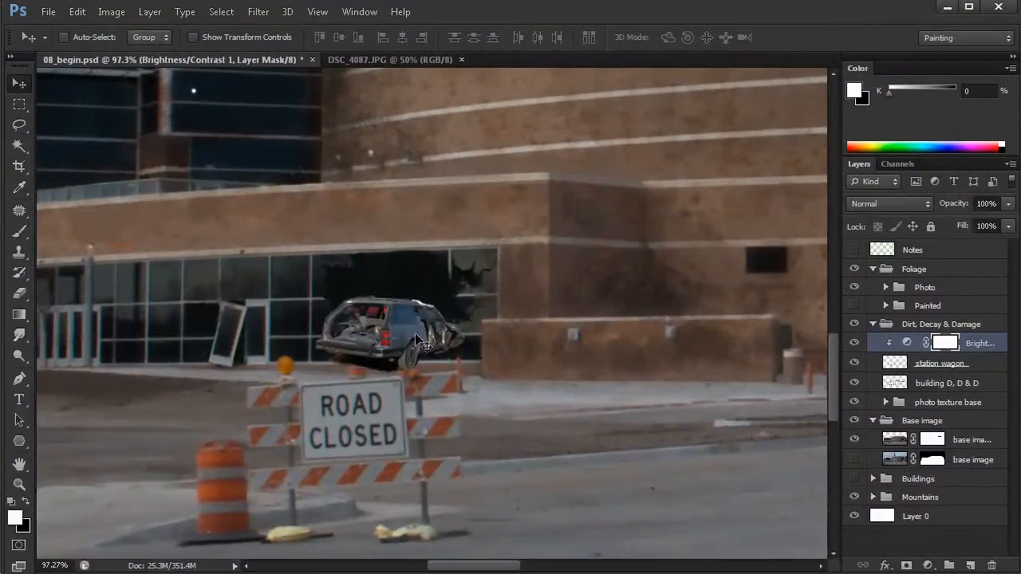
pyautogui.click(895, 363)
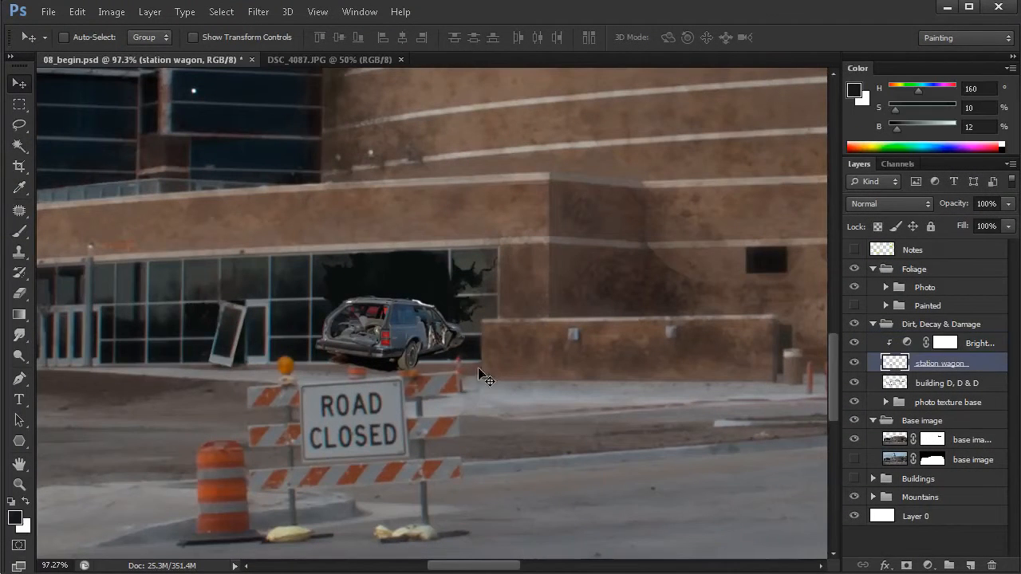
pyautogui.moveTo(399, 344); pyautogui.dragTo(397, 348)
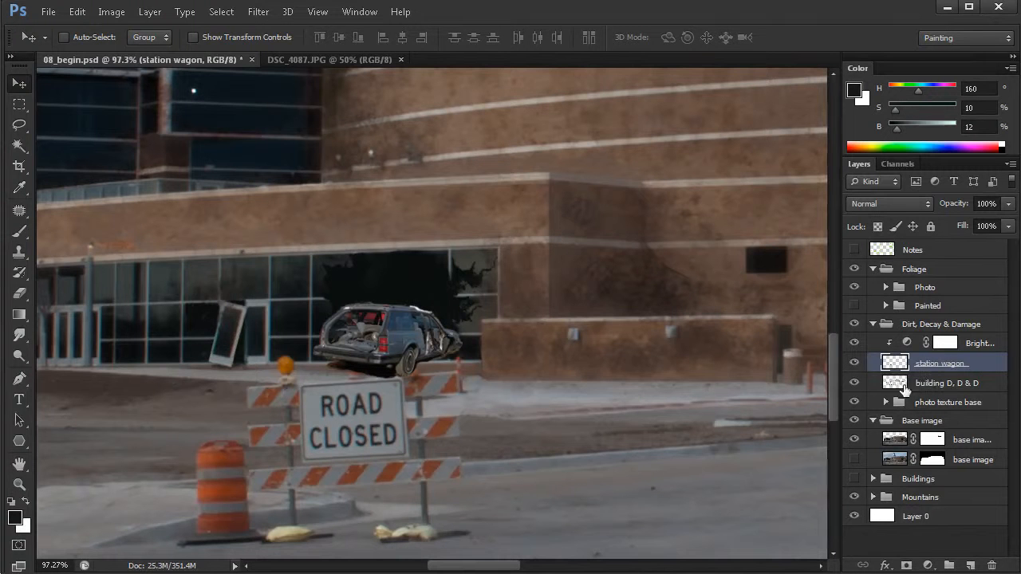
# Add a layer mask to the station wagon layer and set up the Hard Round Opacity brush at 9 px
pyautogui.click(906, 564)
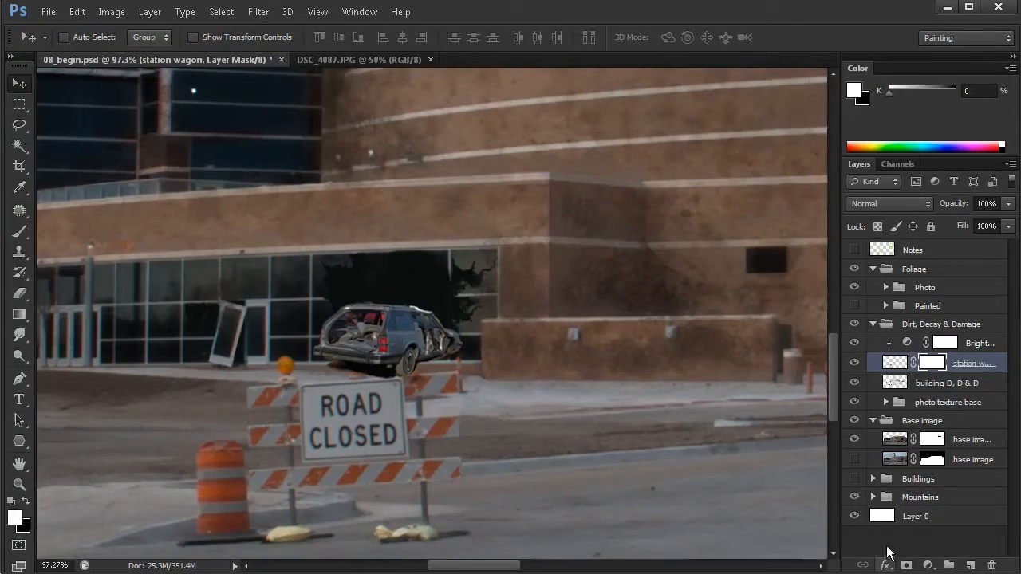
pyautogui.scroll(3, 369, 374)
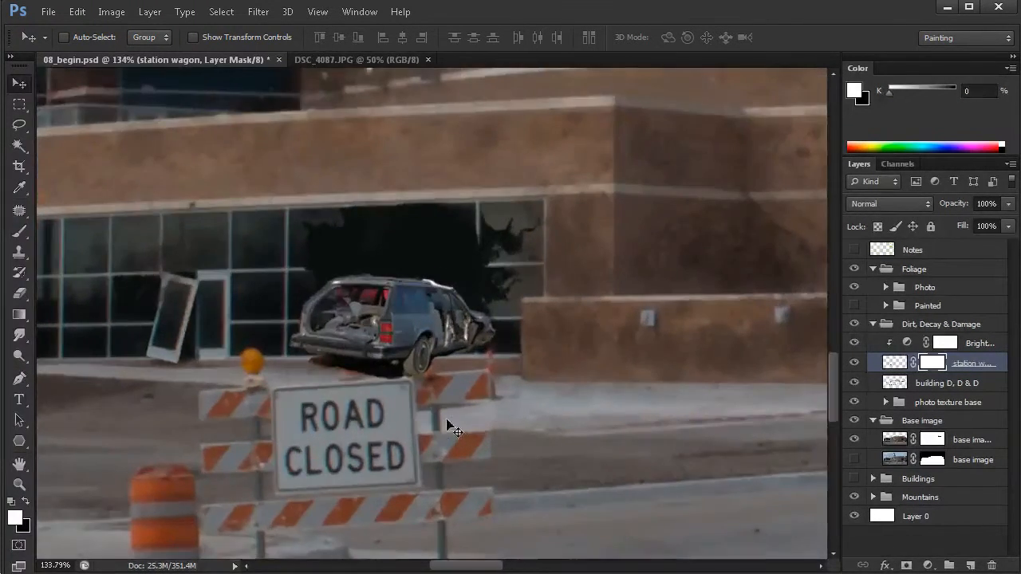
pyautogui.press('b')
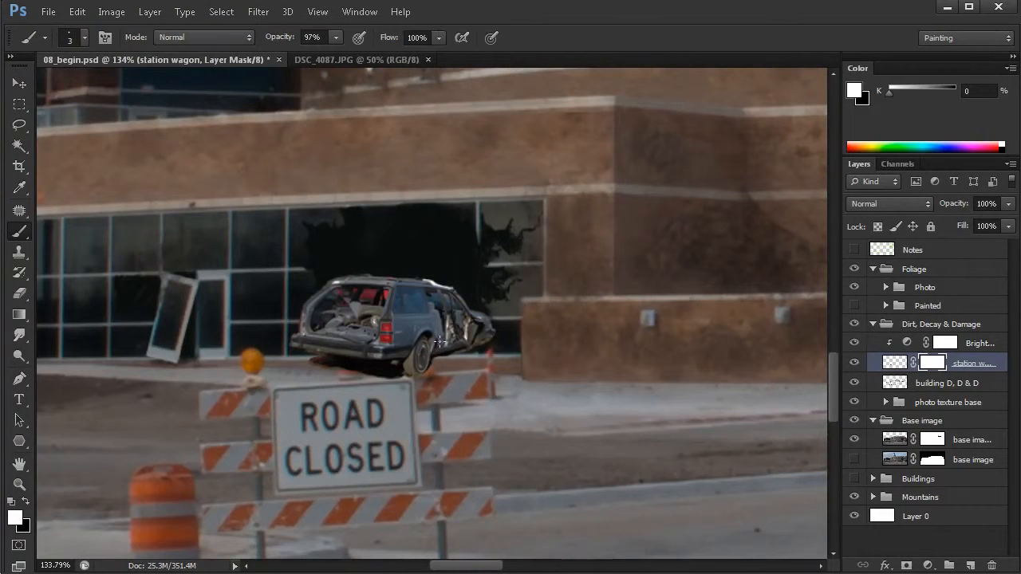
pyautogui.moveTo(492, 394); pyautogui.dragTo(510, 402)
pyautogui.rightClick(510, 355)
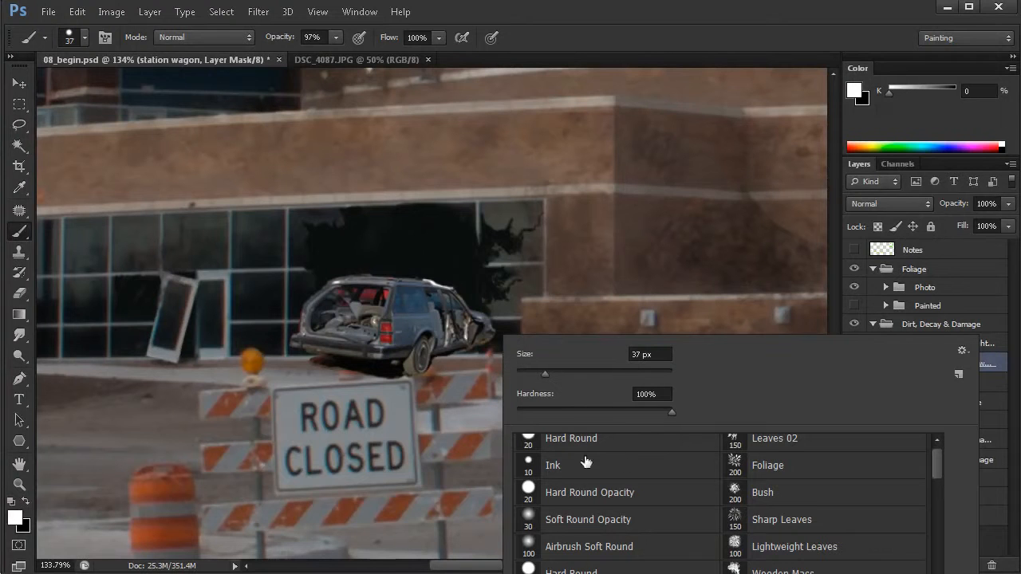
pyautogui.scroll(1, 930, 466)
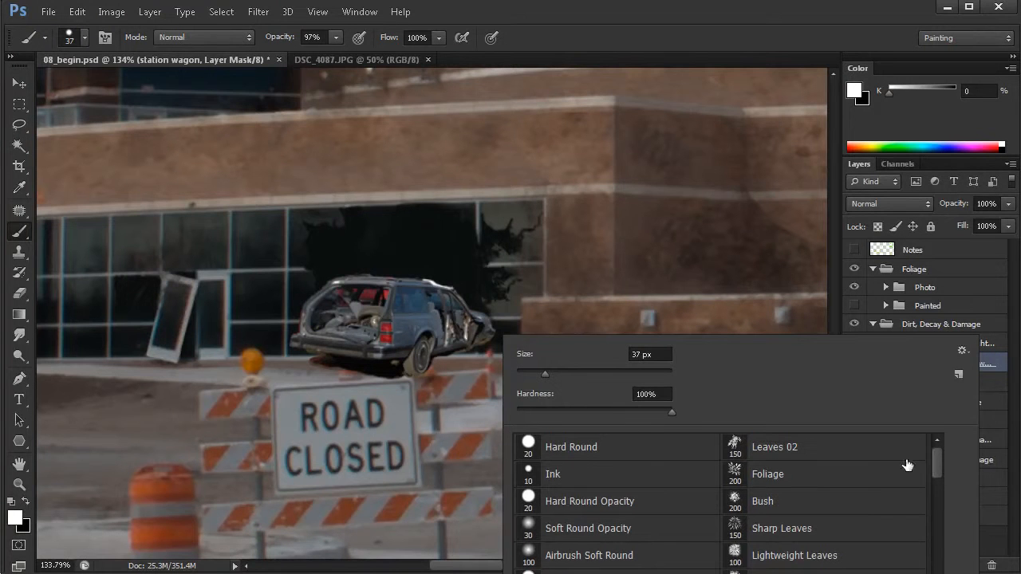
pyautogui.click(571, 504)
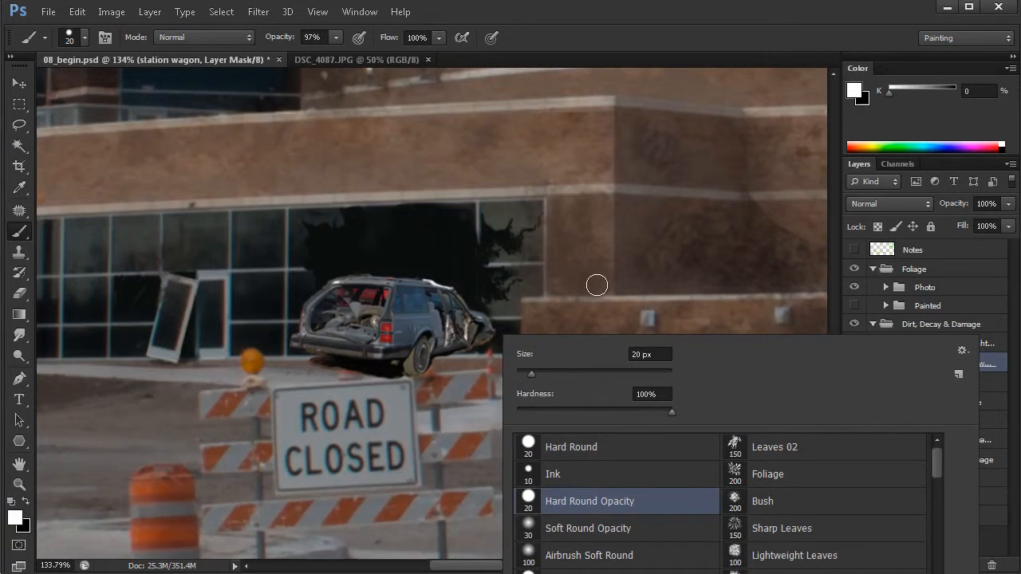
pyautogui.moveTo(532, 370); pyautogui.dragTo(522, 374)
pyautogui.click(433, 381)
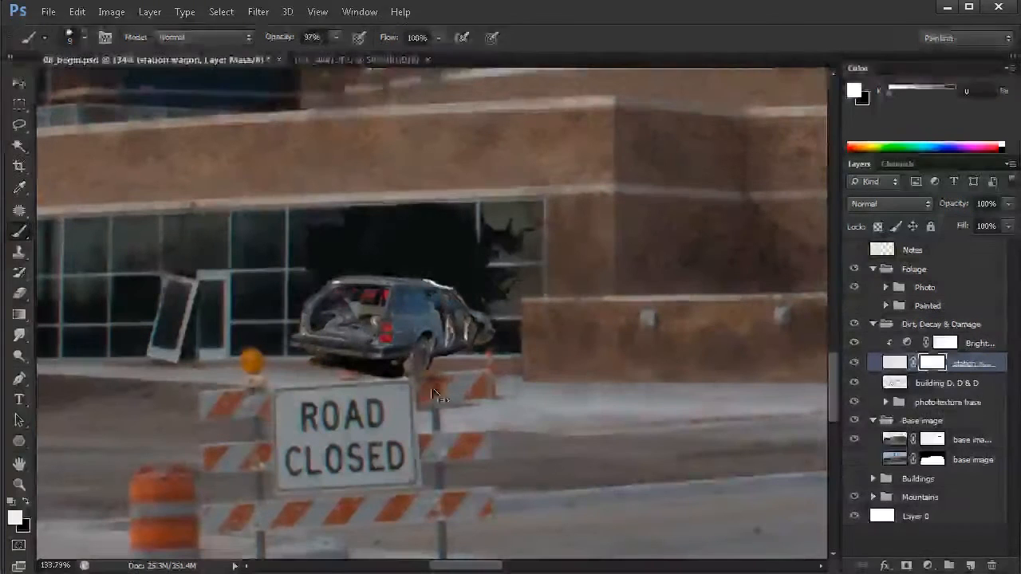
pyautogui.moveTo(421, 358); pyautogui.dragTo(426, 369)
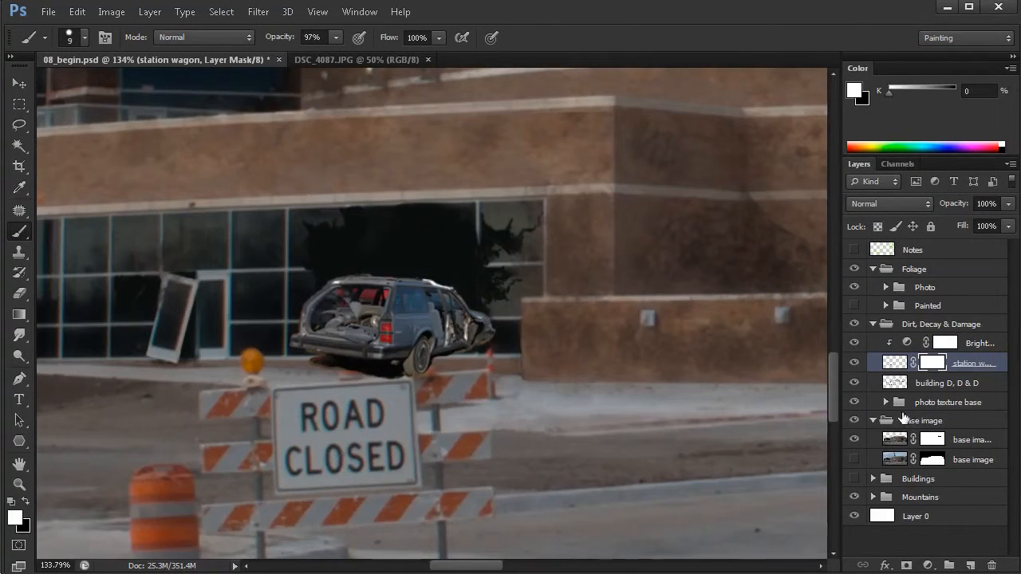
# Lower the station wagon layer's opacity to 54% and mask the wagon away in black over the orange barrel and the nearby warning light
pyautogui.moveTo(960, 206)
pyautogui.mouseDown()
pyautogui.moveTo(942, 208)
pyautogui.moveTo(952, 210)
pyautogui.mouseUp()
pyautogui.scroll(3, 429, 354)
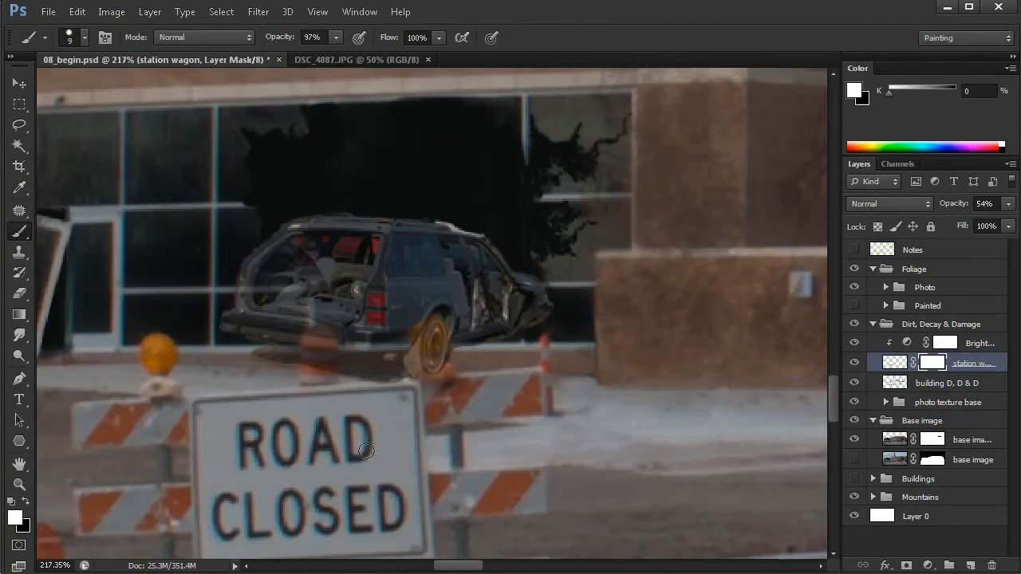
pyautogui.click(27, 503)
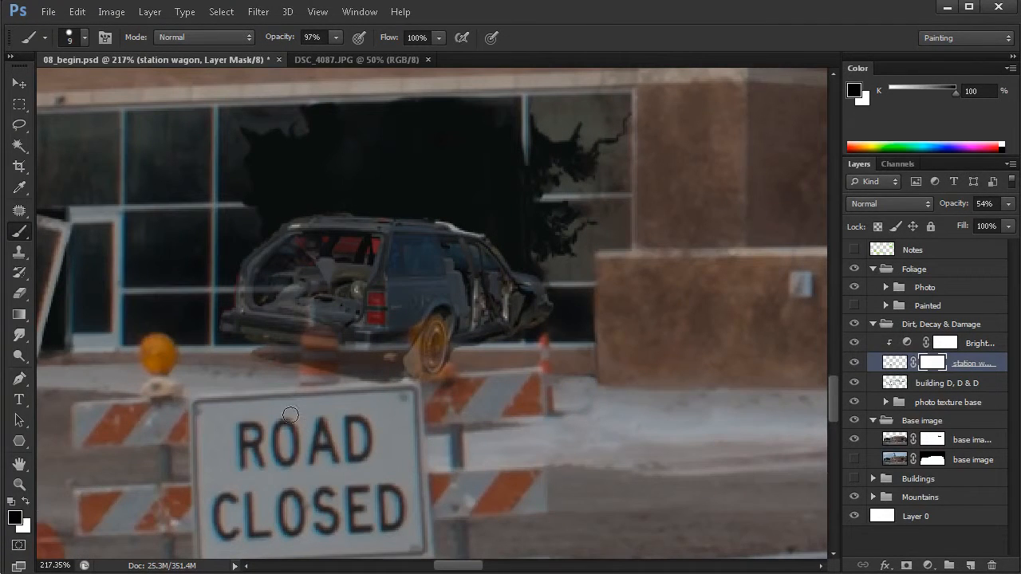
pyautogui.moveTo(321, 342)
pyautogui.mouseDown()
pyautogui.moveTo(331, 384)
pyautogui.moveTo(331, 343)
pyautogui.moveTo(311, 385)
pyautogui.mouseUp()
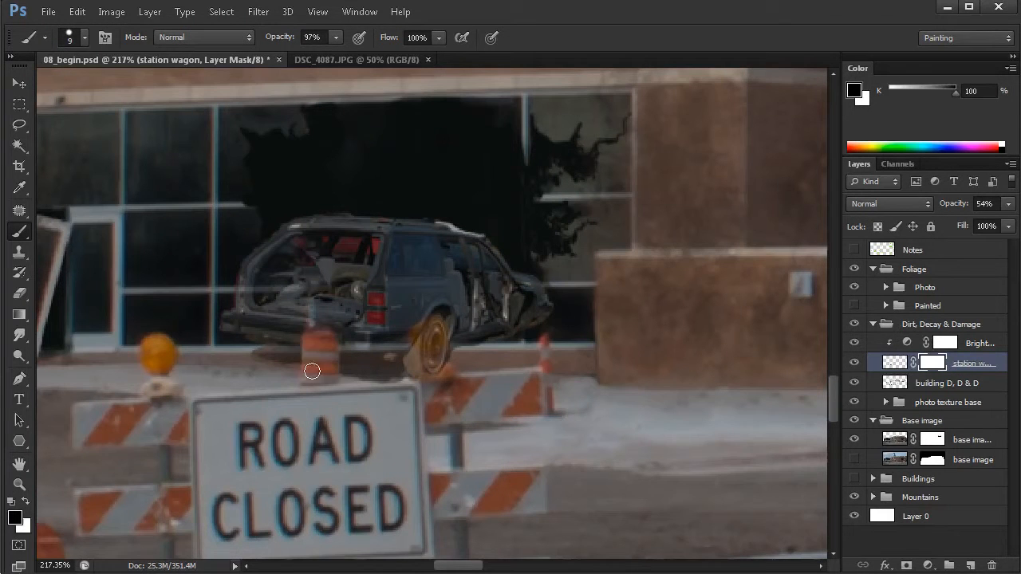
pyautogui.moveTo(318, 332); pyautogui.dragTo(337, 391)
pyautogui.moveTo(430, 336)
pyautogui.mouseDown()
pyautogui.moveTo(422, 330)
pyautogui.moveTo(434, 341)
pyautogui.moveTo(440, 335)
pyautogui.moveTo(420, 369)
pyautogui.moveTo(430, 374)
pyautogui.mouseUp()
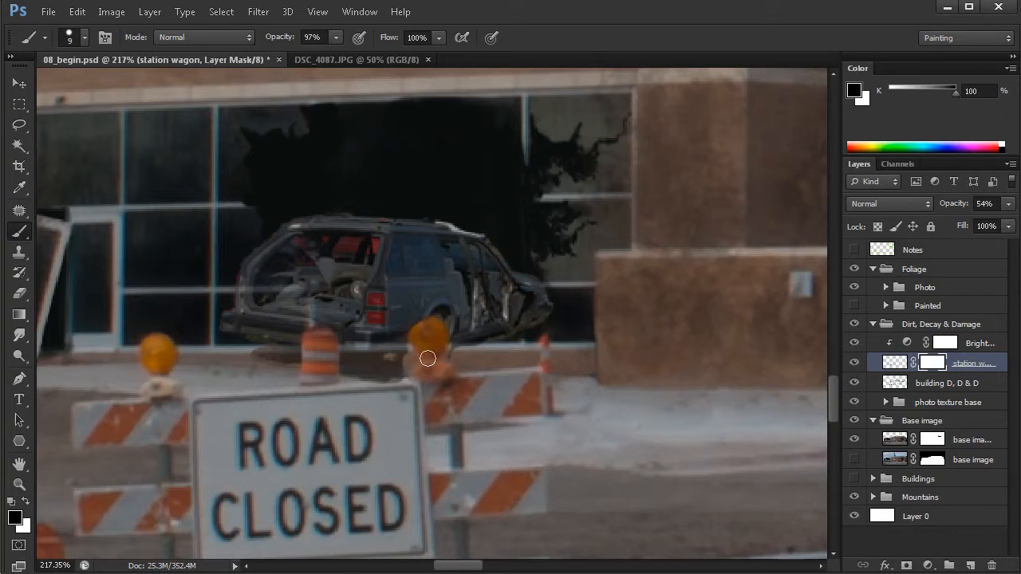
# Refine the mask edge around the warning light with a 4 px brush, and raise the wagon layer's opacity to 96%
pyautogui.press('x')
pyautogui.keyDown('alt'); pyautogui.rightClick(417, 355); pyautogui.keyUp('alt')
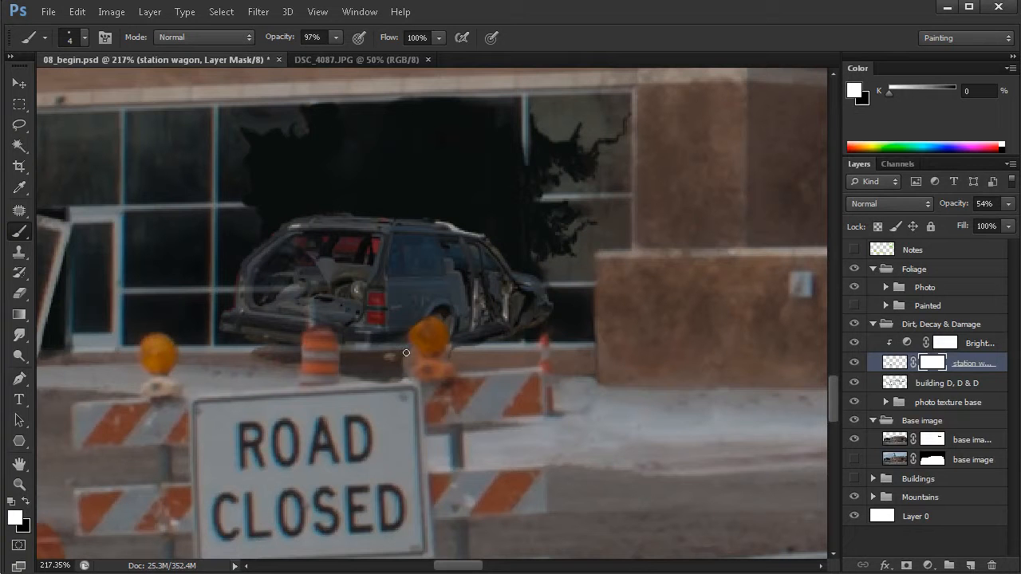
pyautogui.press('x')
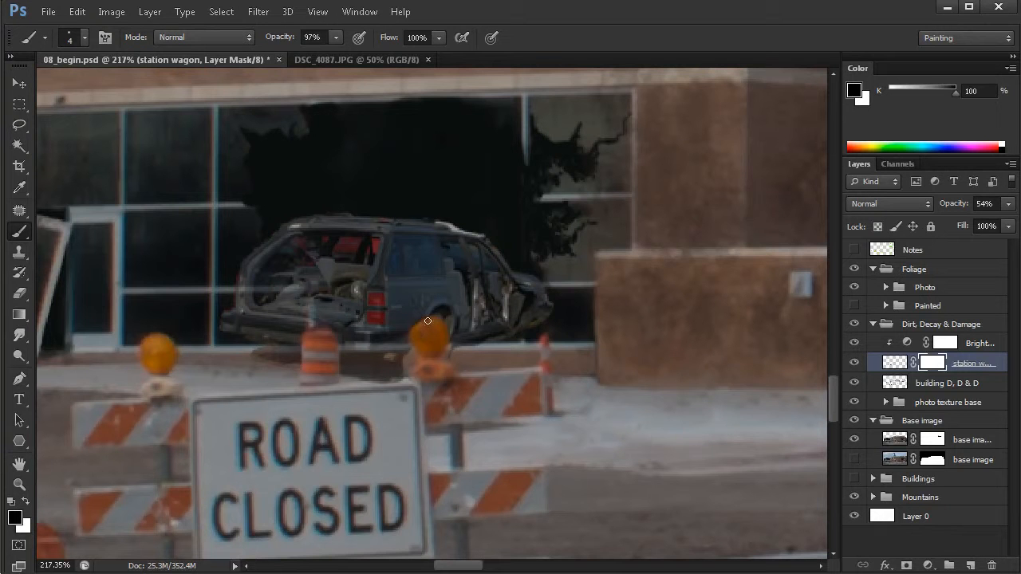
pyautogui.moveTo(506, 395)
pyautogui.mouseDown()
pyautogui.moveTo(491, 392)
pyautogui.moveTo(515, 398)
pyautogui.mouseUp()
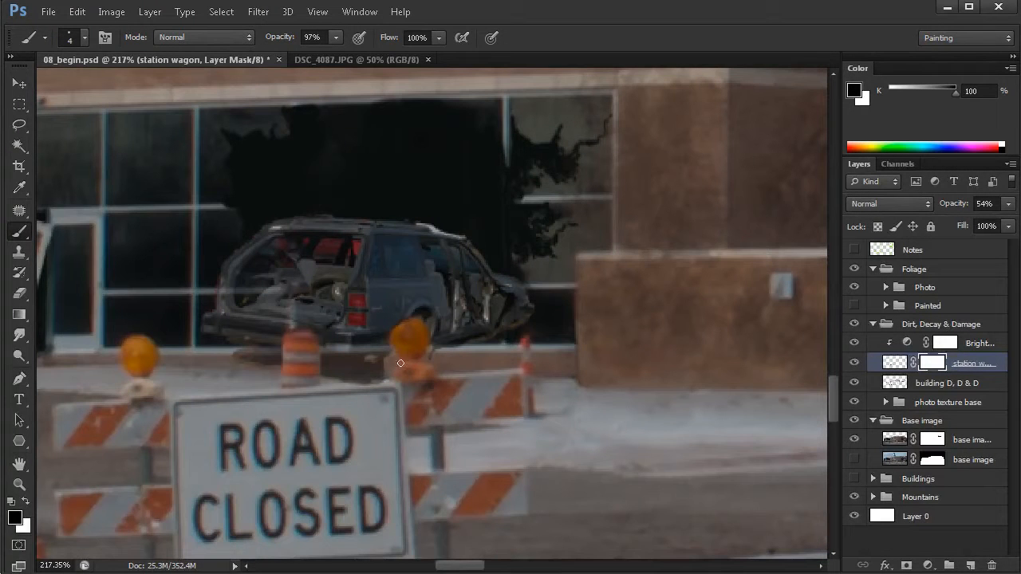
pyautogui.press('x')
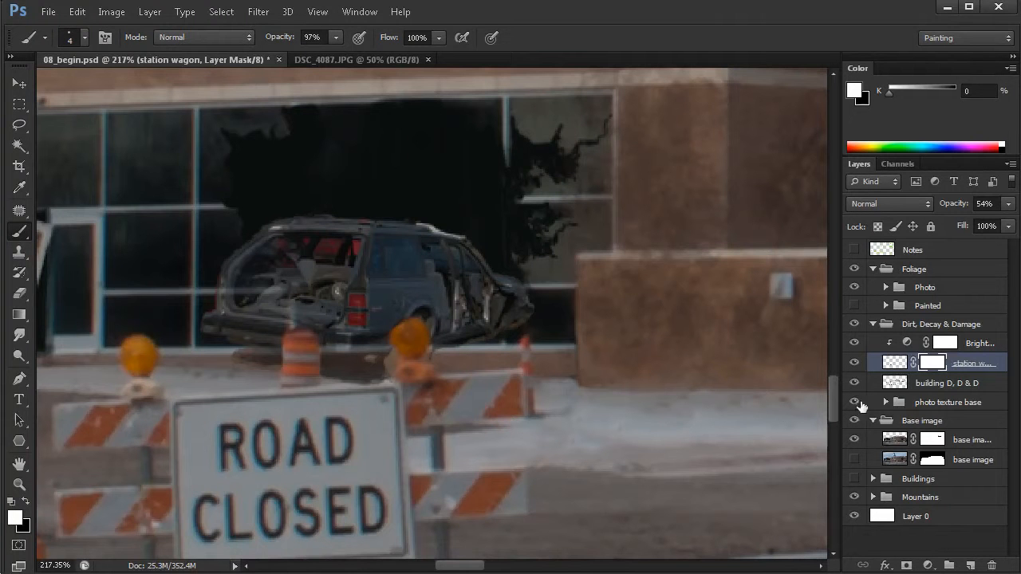
pyautogui.moveTo(964, 209); pyautogui.dragTo(997, 210)
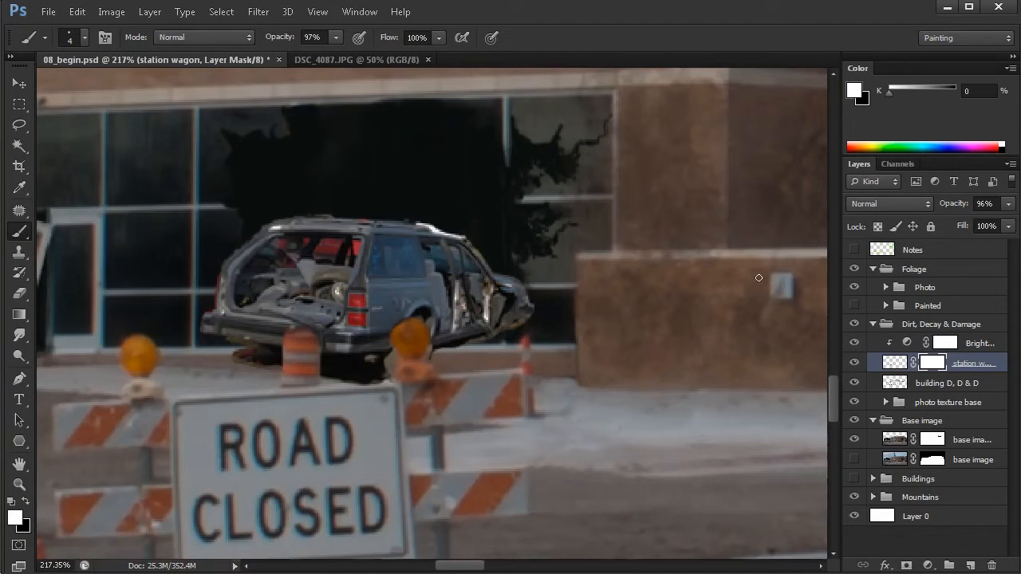
# Examine the wagon's scale and placement behind the barricade, both within the whole matte painting and close up
pyautogui.moveTo(501, 381); pyautogui.dragTo(485, 407)
pyautogui.keyDown('alt'); pyautogui.click(489, 402); pyautogui.keyUp('alt')
pyautogui.keyDown('alt'); pyautogui.click(490, 401); pyautogui.keyUp('alt')
pyautogui.keyDown('alt'); pyautogui.click(490, 401); pyautogui.keyUp('alt')
pyautogui.keyDown('alt'); pyautogui.click(493, 405); pyautogui.keyUp('alt')
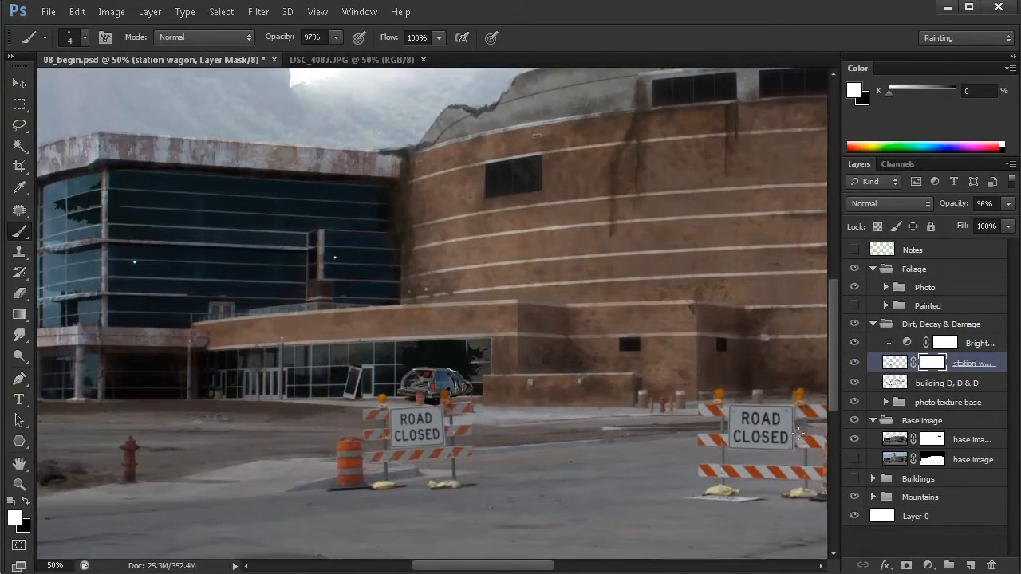
pyautogui.keyDown('alt'); pyautogui.click(490, 417); pyautogui.keyUp('alt')
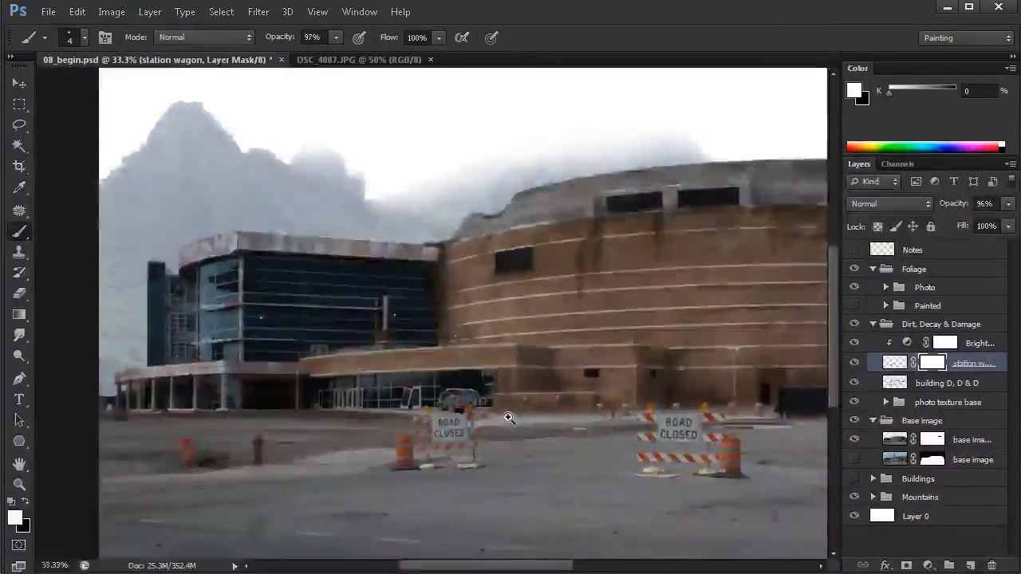
pyautogui.keyDown('ctrl'); pyautogui.click(522, 429); pyautogui.keyUp('ctrl')
pyautogui.keyDown('ctrl'); pyautogui.click(513, 426); pyautogui.keyUp('ctrl')
pyautogui.moveTo(511, 424); pyautogui.dragTo(501, 429)
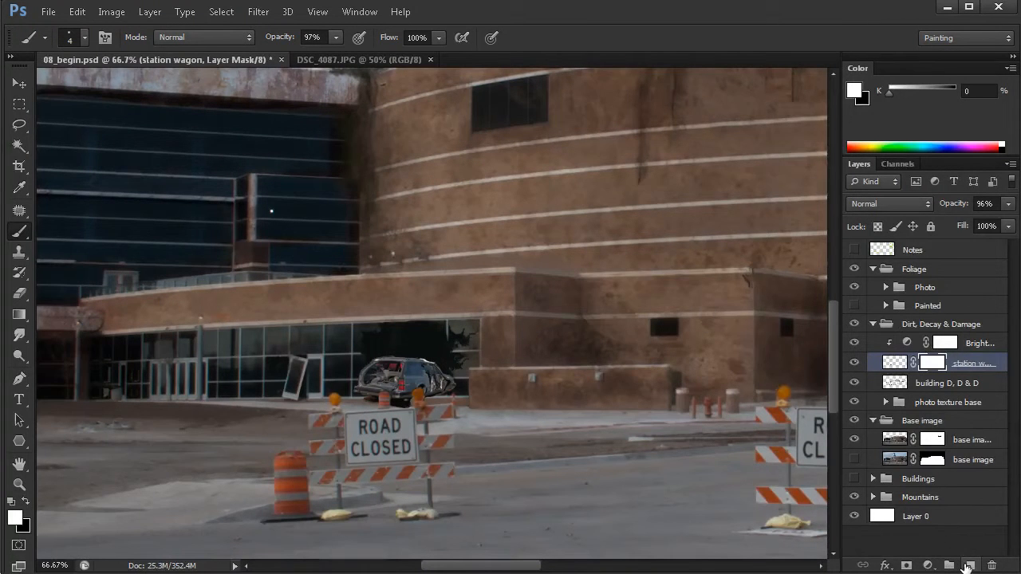
# Add a new layer above the Brightness/Contrast adjustment, clipped to the station wagon layer
pyautogui.click(968, 566)
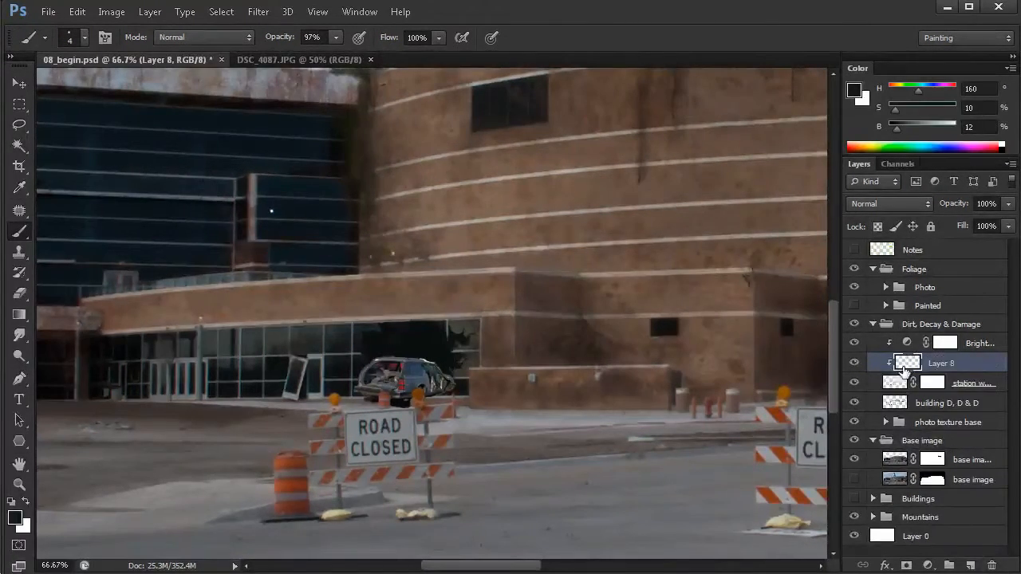
pyautogui.moveTo(905, 363); pyautogui.dragTo(901, 345)
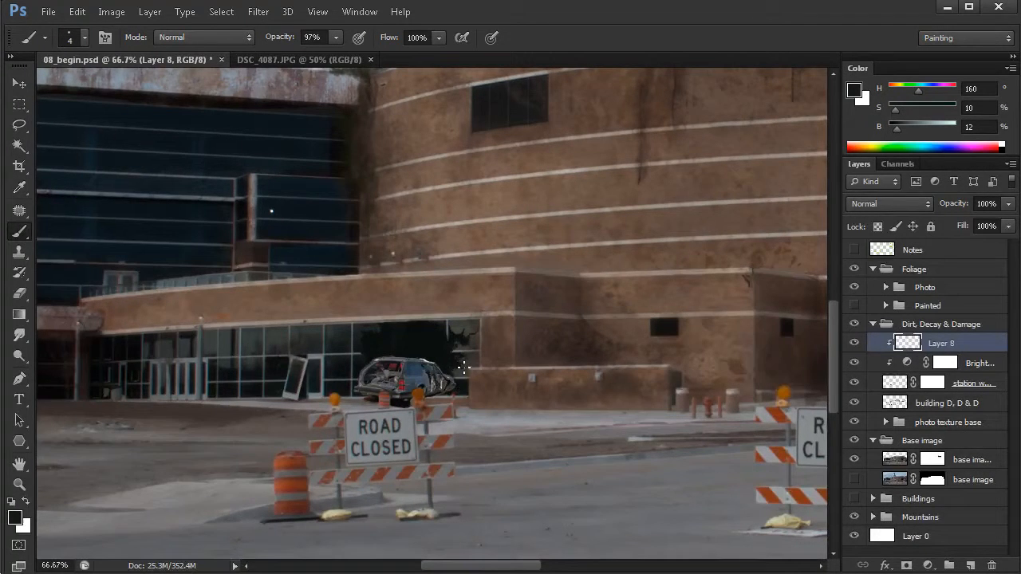
pyautogui.rightClick(430, 302)
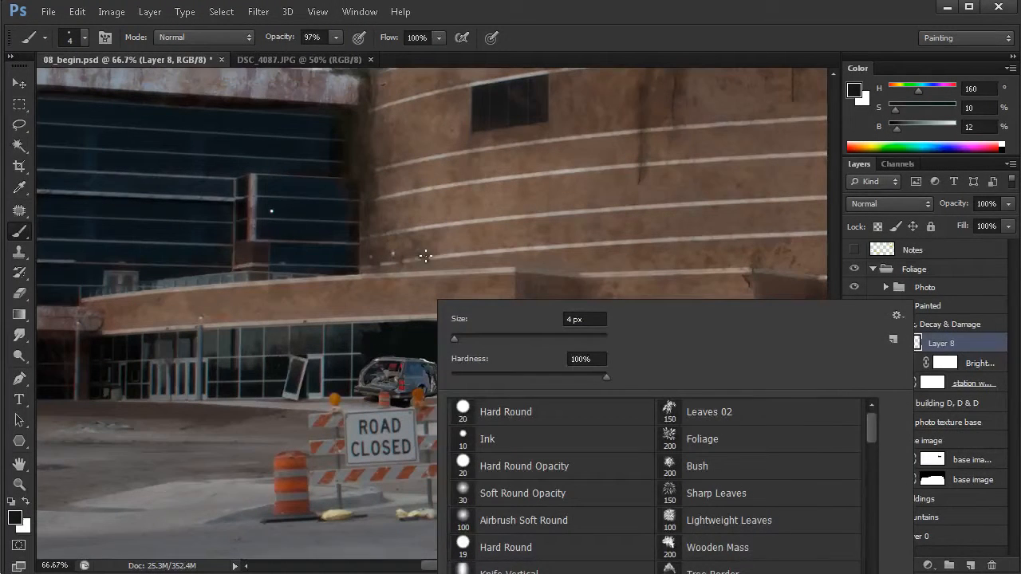
pyautogui.click(534, 43)
# Try painting dark colour over the whole wagon on the clipped layer with a 32 px brush, and undo it
pyautogui.moveTo(408, 386); pyautogui.dragTo(478, 381)
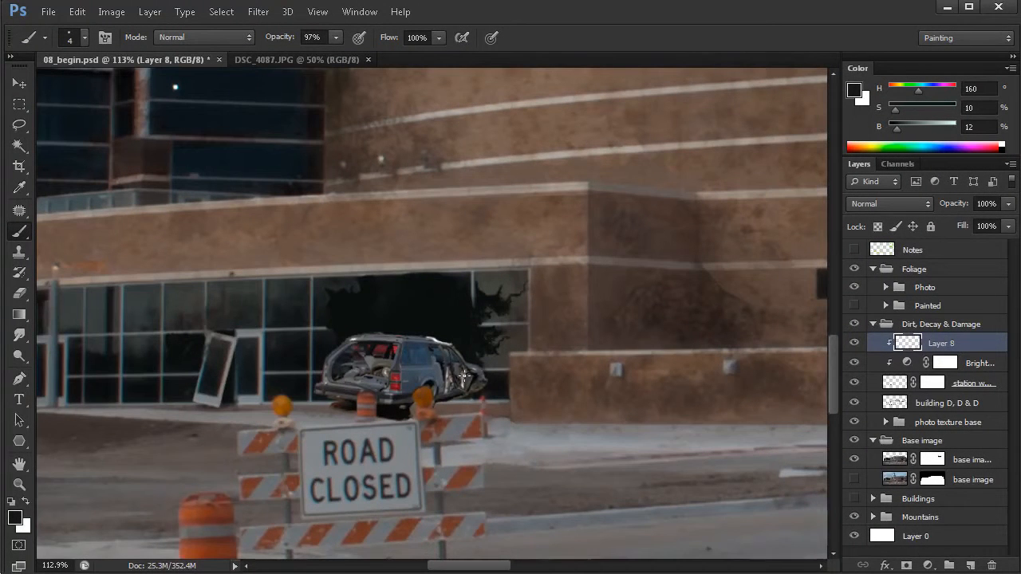
pyautogui.moveTo(421, 372); pyautogui.dragTo(443, 371)
pyautogui.moveTo(396, 335)
pyautogui.mouseDown()
pyautogui.moveTo(437, 350)
pyautogui.moveTo(431, 389)
pyautogui.moveTo(429, 336)
pyautogui.moveTo(415, 325)
pyautogui.moveTo(424, 360)
pyautogui.moveTo(379, 332)
pyautogui.moveTo(355, 382)
pyautogui.moveTo(324, 357)
pyautogui.moveTo(310, 391)
pyautogui.mouseUp()
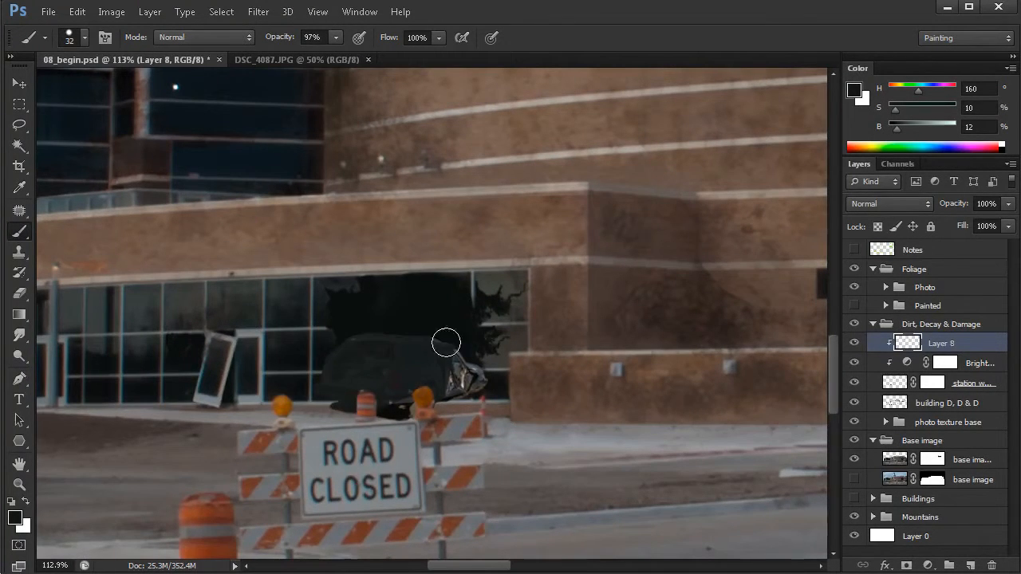
pyautogui.moveTo(391, 407); pyautogui.dragTo(501, 375)
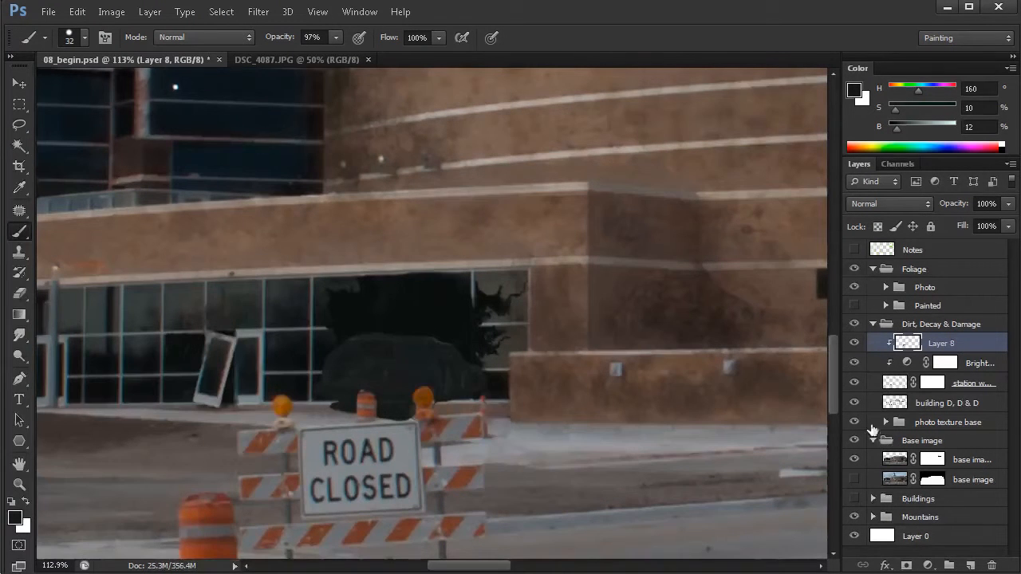
pyautogui.hotkey('ctrl', 'z')
# Sample the near-black colour from the broken window opening above the wagon and set the brush to 20 px
pyautogui.moveTo(470, 386); pyautogui.dragTo(483, 388)
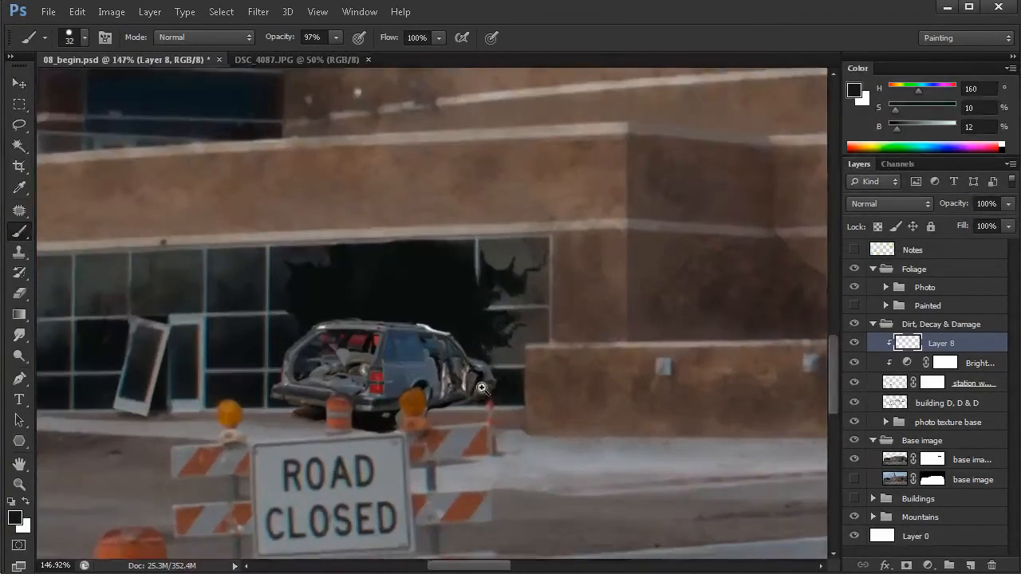
pyautogui.keyDown('alt'); pyautogui.click(439, 271); pyautogui.keyUp('alt')
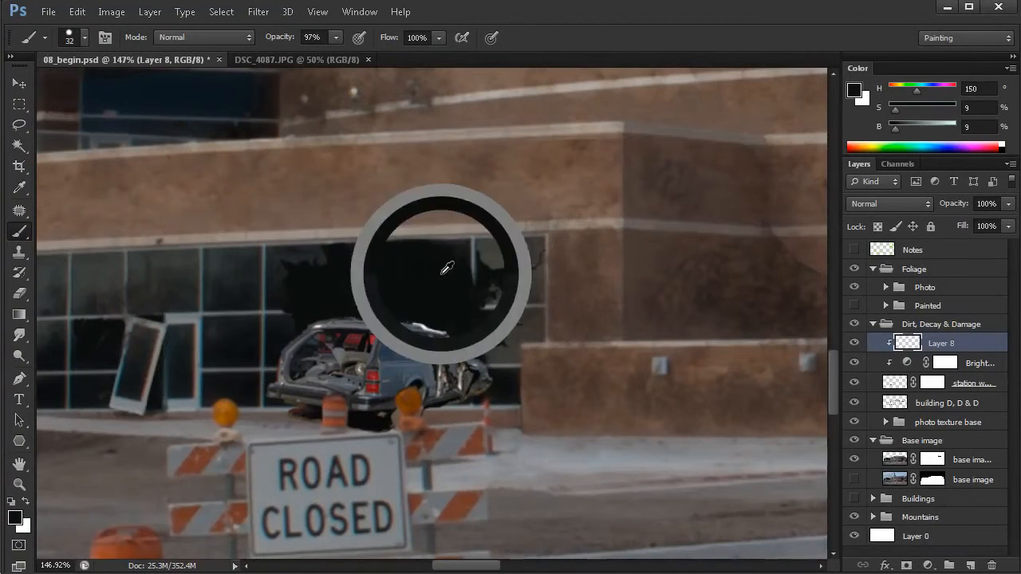
pyautogui.keyDown('alt'); pyautogui.rightClick(484, 343); pyautogui.keyUp('alt')
# Paint dark shading over the wagon's crushed front end at 97% brush opacity
pyautogui.moveTo(475, 362)
pyautogui.mouseDown()
pyautogui.moveTo(483, 400)
pyautogui.moveTo(468, 346)
pyautogui.moveTo(467, 373)
pyautogui.mouseUp()
pyautogui.moveTo(451, 328); pyautogui.dragTo(467, 387)
pyautogui.moveTo(447, 339)
pyautogui.mouseDown()
pyautogui.moveTo(424, 325)
pyautogui.moveTo(457, 380)
pyautogui.mouseUp()
pyautogui.moveTo(427, 319)
pyautogui.mouseDown()
pyautogui.moveTo(450, 388)
pyautogui.moveTo(441, 343)
pyautogui.moveTo(437, 396)
pyautogui.mouseUp()
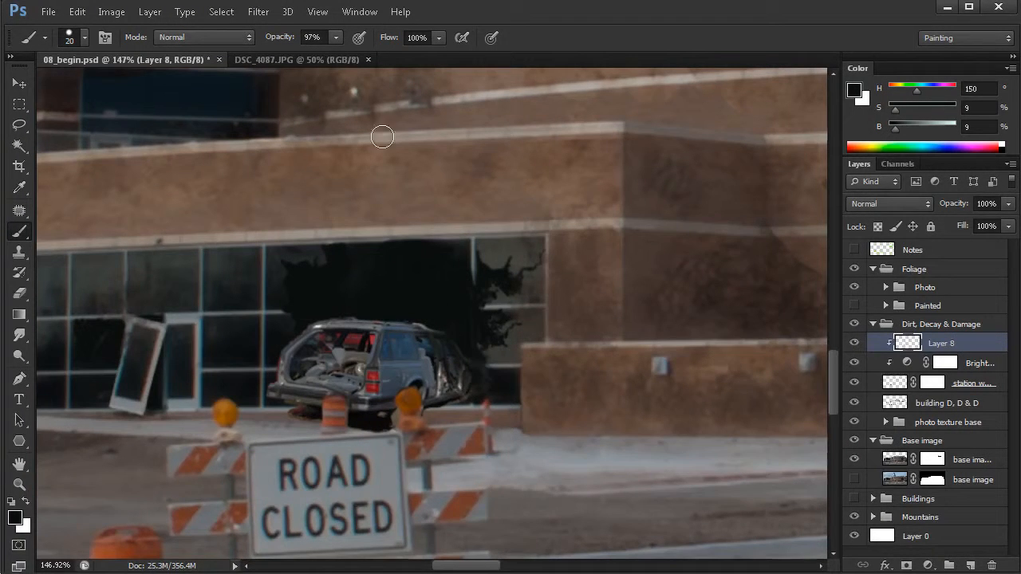
# Reduce the brush opacity to 40% and erase the dark strokes from the wagon's front end
pyautogui.moveTo(279, 41)
pyautogui.mouseDown()
pyautogui.moveTo(270, 42)
pyautogui.moveTo(279, 41)
pyautogui.mouseUp()
pyautogui.press('e')
pyautogui.press(']')
pyautogui.press(']')
pyautogui.press(']')
pyautogui.press(']')
pyautogui.press(']')
pyautogui.press(']')
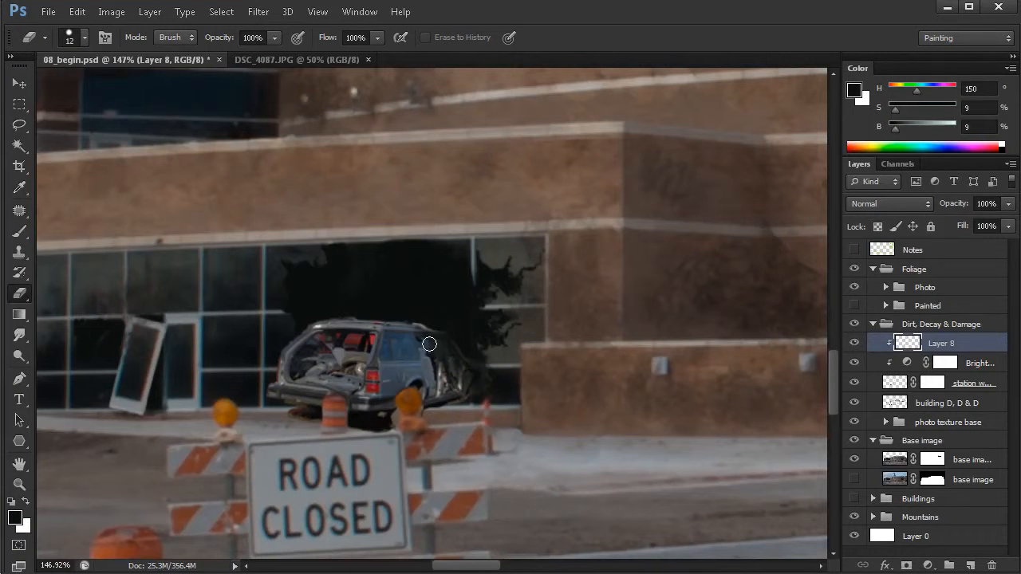
pyautogui.moveTo(424, 321)
pyautogui.mouseDown()
pyautogui.moveTo(457, 325)
pyautogui.moveTo(457, 390)
pyautogui.moveTo(493, 364)
pyautogui.moveTo(487, 404)
pyautogui.mouseUp()
# Repaint the dark shading over the wagon's front end with the 20 px brush at 40% opacity
pyautogui.press('b')
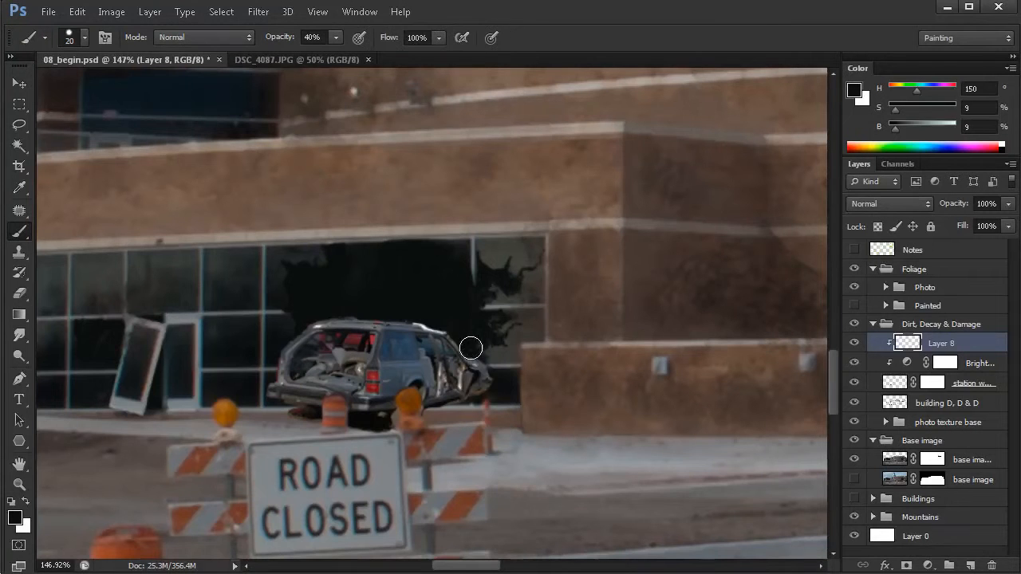
pyautogui.moveTo(444, 323)
pyautogui.mouseDown()
pyautogui.moveTo(456, 375)
pyautogui.moveTo(435, 313)
pyautogui.moveTo(441, 329)
pyautogui.moveTo(427, 331)
pyautogui.moveTo(437, 339)
pyautogui.moveTo(406, 316)
pyautogui.moveTo(430, 335)
pyautogui.moveTo(418, 323)
pyautogui.moveTo(448, 395)
pyautogui.moveTo(389, 310)
pyautogui.moveTo(435, 421)
pyautogui.moveTo(397, 309)
pyautogui.moveTo(430, 393)
pyautogui.moveTo(427, 340)
pyautogui.moveTo(381, 307)
pyautogui.moveTo(412, 358)
pyautogui.moveTo(409, 339)
pyautogui.moveTo(444, 356)
pyautogui.moveTo(416, 414)
pyautogui.moveTo(443, 401)
pyautogui.moveTo(476, 426)
pyautogui.mouseUp()
pyautogui.scroll(-2, 445, 404)
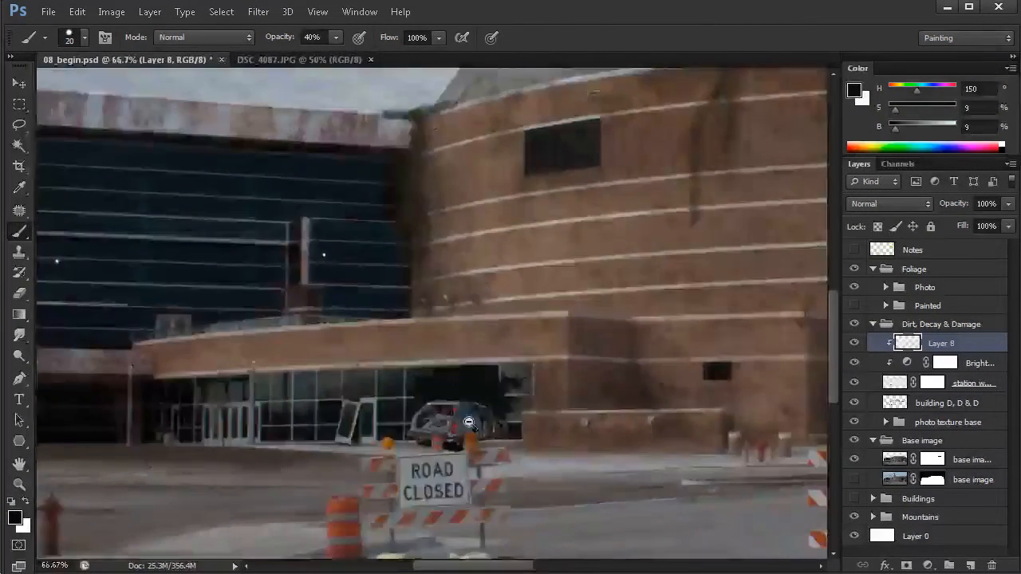
pyautogui.scroll(-2, 472, 428)
# Darken the wagon's side windows, doors, rear corner and crushed front with an 8 px brush at 40% opacity
pyautogui.scroll(4, 494, 427)
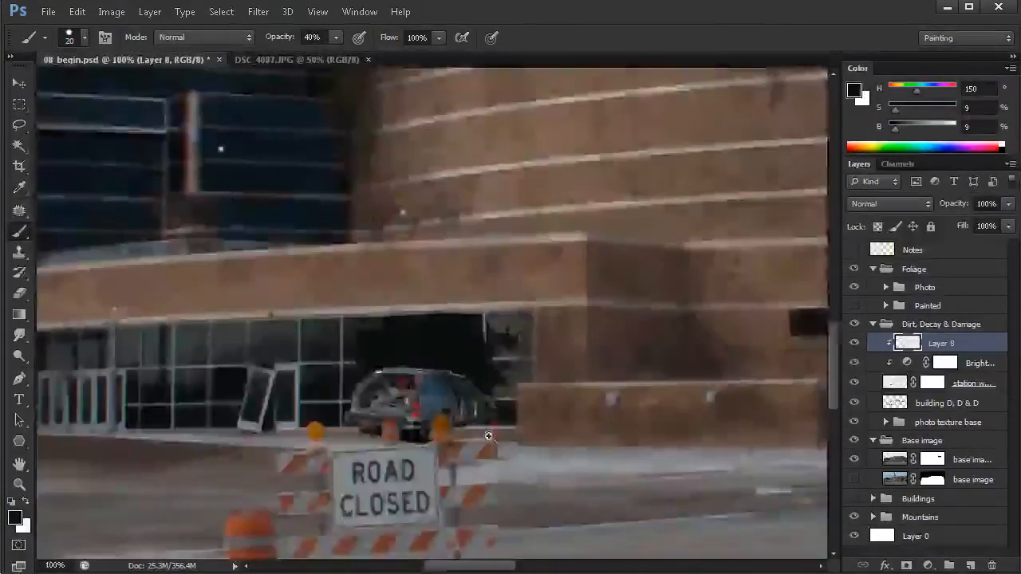
pyautogui.moveTo(402, 349)
pyautogui.mouseDown()
pyautogui.moveTo(374, 344)
pyautogui.moveTo(391, 326)
pyautogui.moveTo(405, 343)
pyautogui.moveTo(438, 350)
pyautogui.moveTo(444, 376)
pyautogui.moveTo(486, 374)
pyautogui.mouseUp()
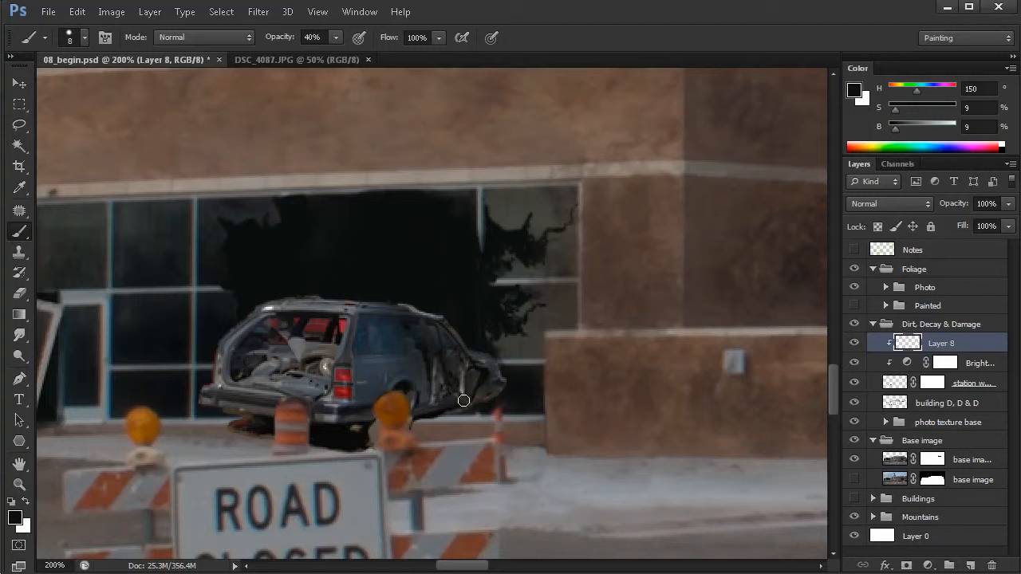
pyautogui.moveTo(367, 326)
pyautogui.mouseDown()
pyautogui.moveTo(394, 321)
pyautogui.moveTo(362, 367)
pyautogui.moveTo(436, 329)
pyautogui.moveTo(437, 337)
pyautogui.moveTo(360, 403)
pyautogui.moveTo(443, 356)
pyautogui.moveTo(402, 396)
pyautogui.moveTo(473, 393)
pyautogui.mouseUp()
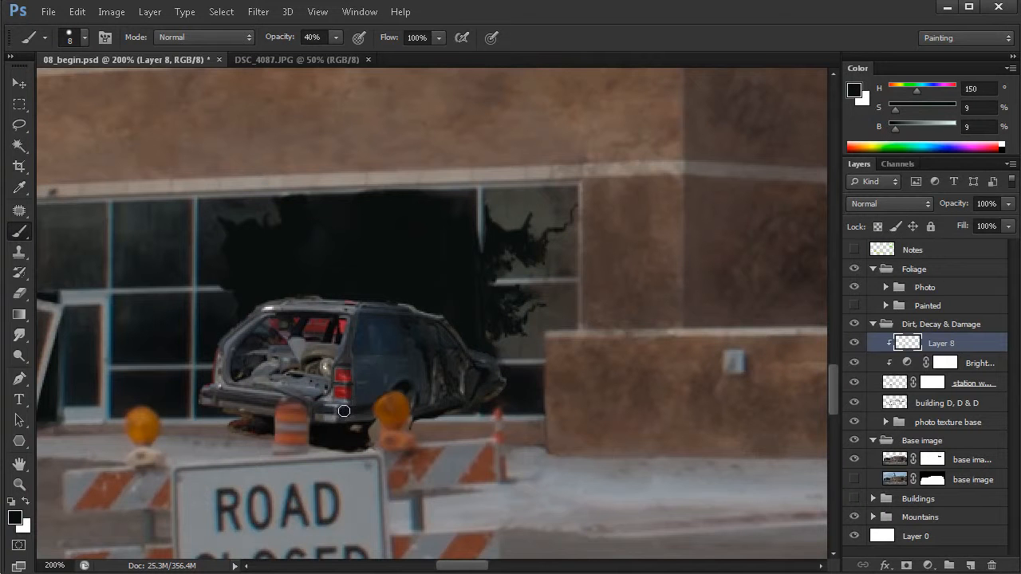
pyautogui.moveTo(370, 403); pyautogui.dragTo(333, 401)
pyautogui.moveTo(348, 366); pyautogui.dragTo(357, 320)
pyautogui.moveTo(426, 328); pyautogui.dragTo(487, 376)
# Deepen the shading over the wagon's front half with a 17 px brush so it blends into the dark building opening
pyautogui.keyDown('alt'); pyautogui.moveTo(456, 309); pyautogui.dragTo(470, 309); pyautogui.keyUp('alt')
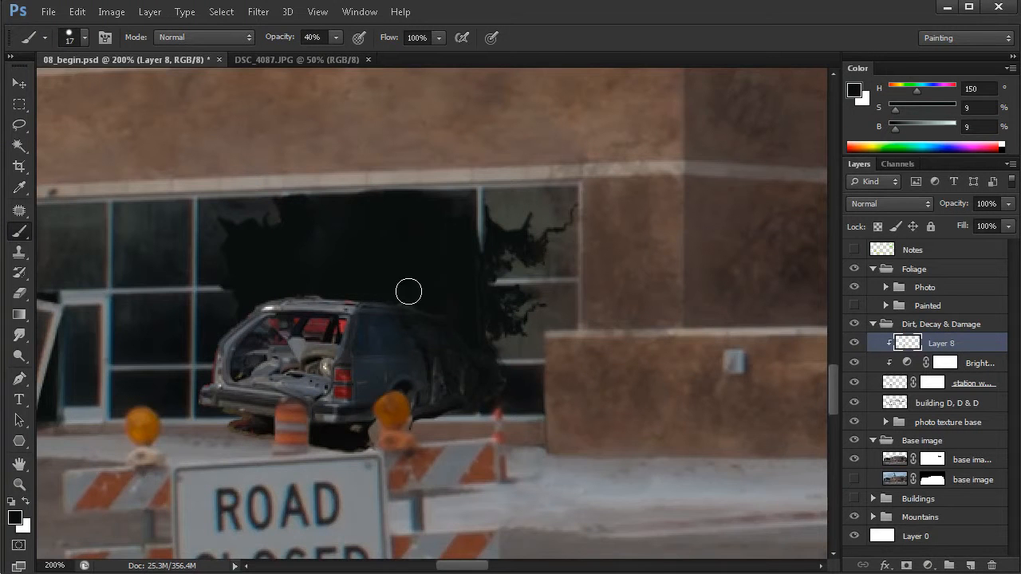
pyautogui.keyDown('alt'); pyautogui.click(512, 395); pyautogui.keyUp('alt')
pyautogui.keyDown('alt'); pyautogui.click(512, 395); pyautogui.keyUp('alt')
pyautogui.keyDown('alt'); pyautogui.click(512, 395); pyautogui.keyUp('alt')
pyautogui.keyDown('ctrl'); pyautogui.click(523, 414); pyautogui.keyUp('ctrl')
pyautogui.keyDown('ctrl'); pyautogui.click(514, 412); pyautogui.keyUp('ctrl')
pyautogui.keyDown('ctrl'); pyautogui.click(502, 410); pyautogui.keyUp('ctrl')
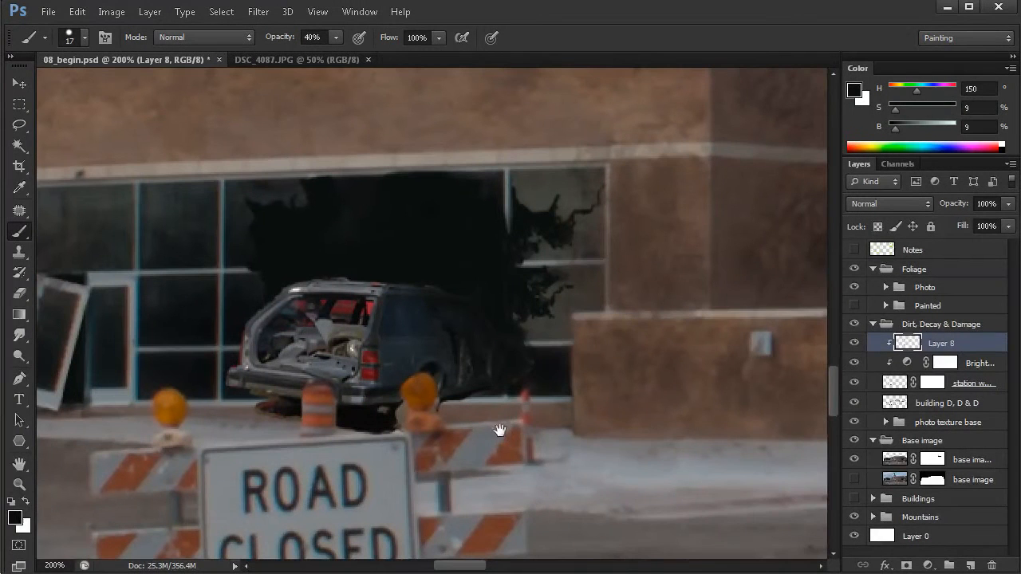
# Target the station wagon layer's mask and set up the Ink brush at 5 px in black with 100% opacity
pyautogui.rightClick(411, 295)
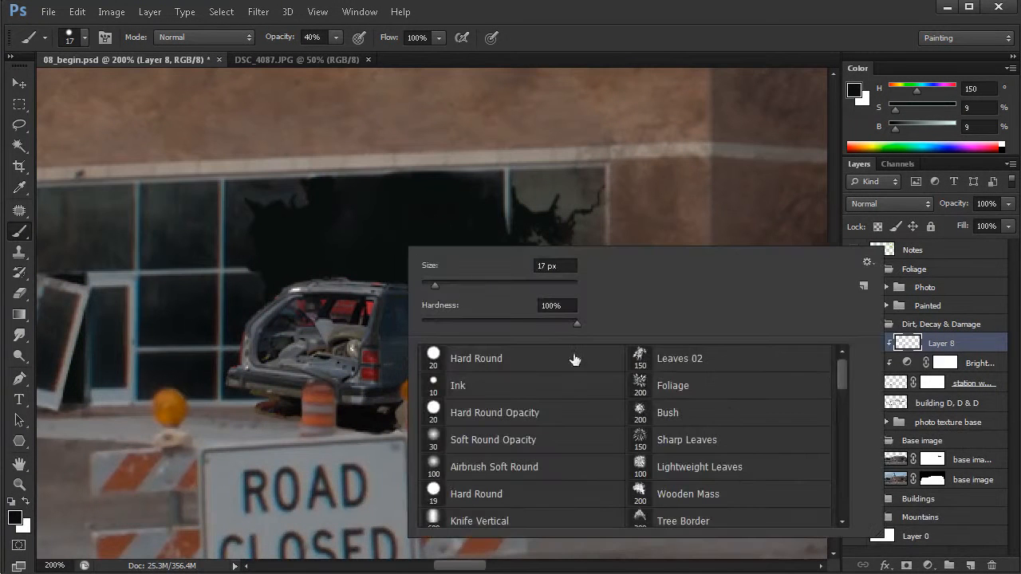
pyautogui.click(472, 387)
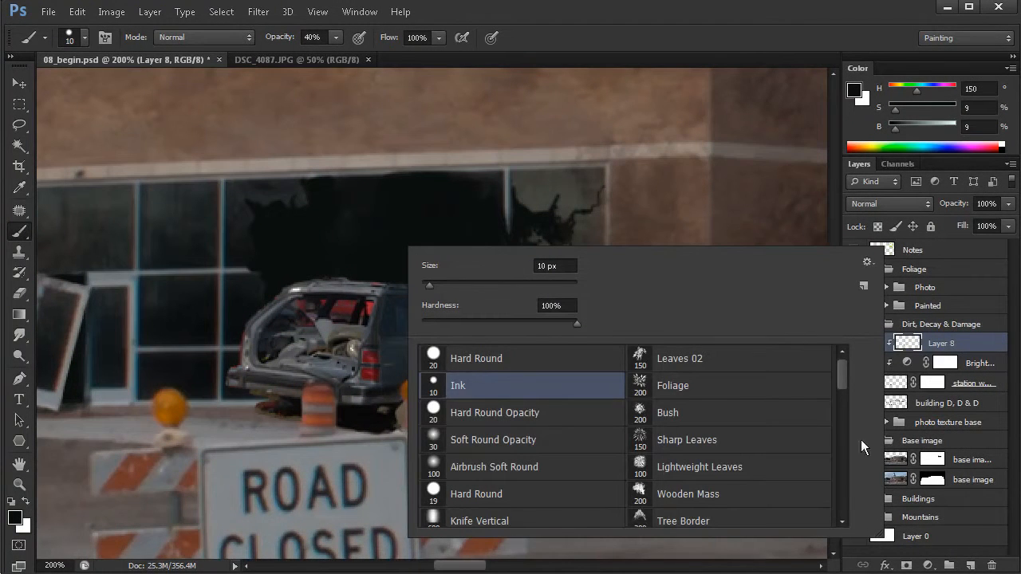
pyautogui.click(933, 384)
pyautogui.scroll(3, 368, 320)
pyautogui.moveTo(377, 313); pyautogui.dragTo(326, 299)
pyautogui.rightClick(337, 301)
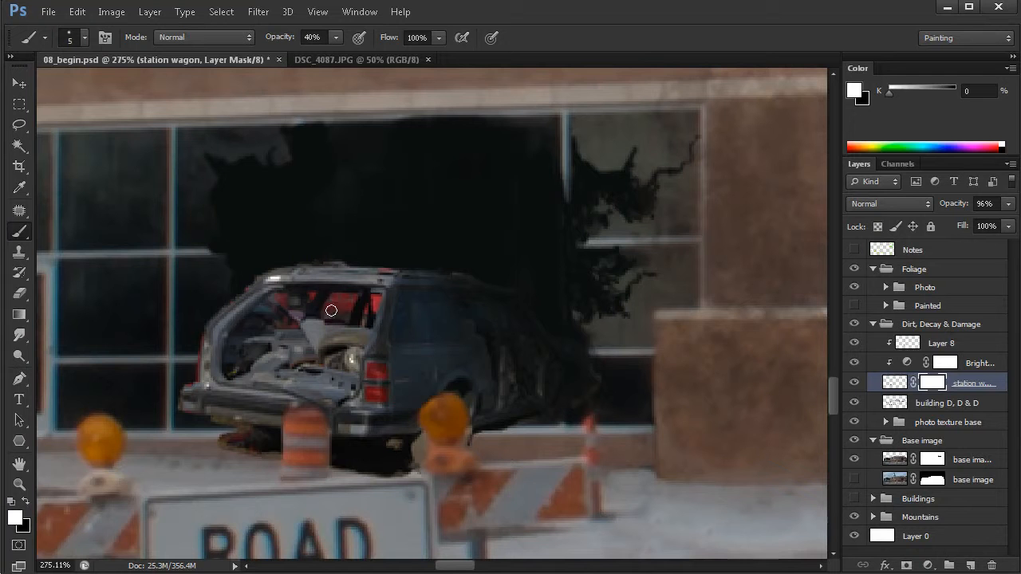
pyautogui.press('x')
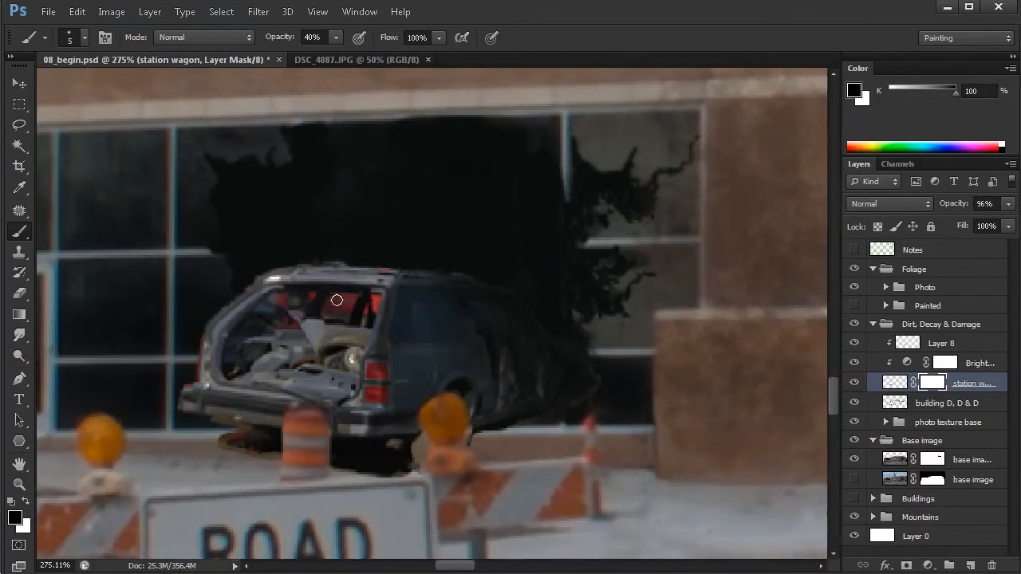
pyautogui.rightClick(359, 313)
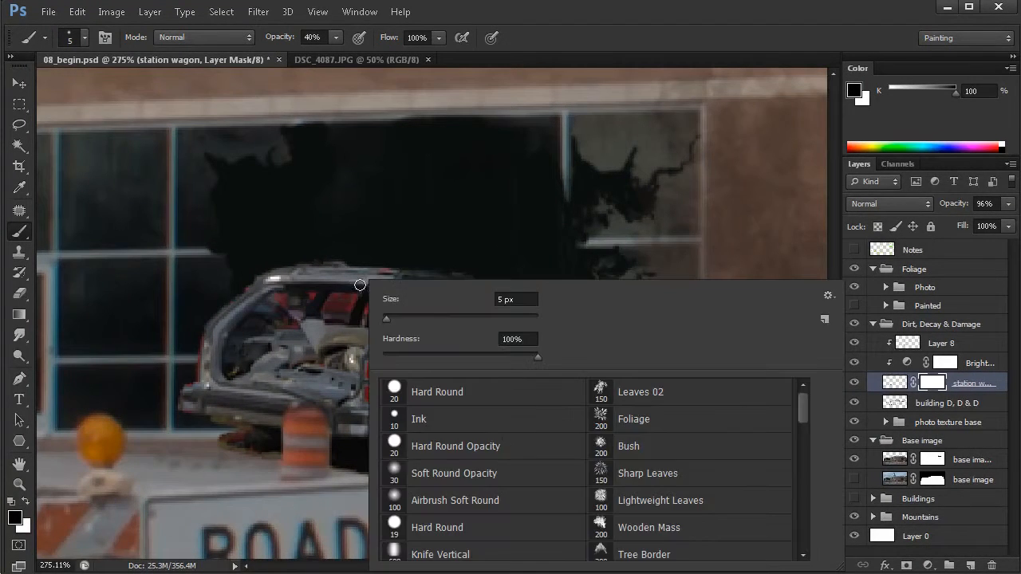
pyautogui.moveTo(278, 40); pyautogui.dragTo(431, 64)
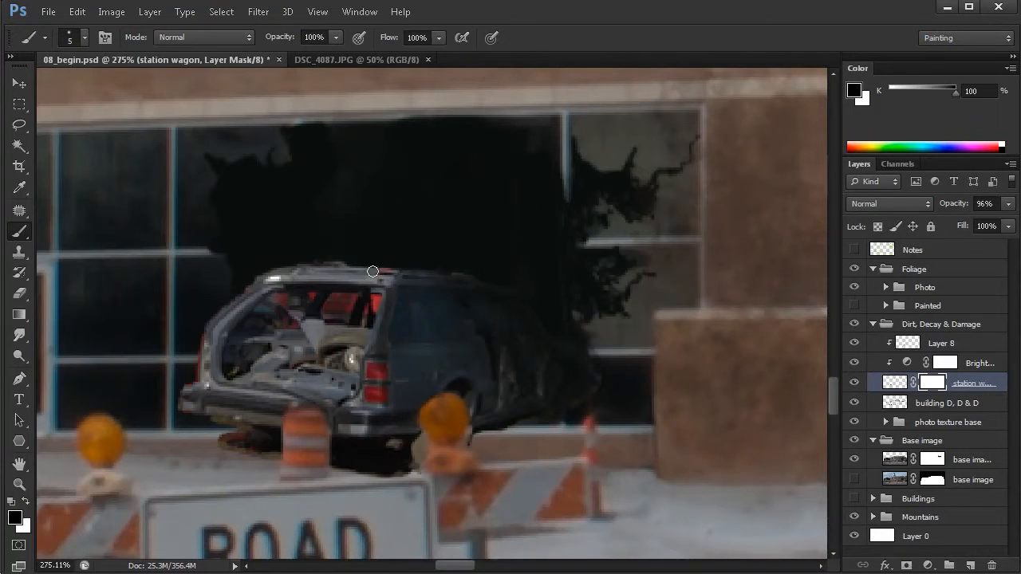
# Clean up the wagon's roof edge on its layer mask with a 3 px black brush
pyautogui.scroll(2, 360, 329)
pyautogui.keyDown('alt'); pyautogui.rightClick(353, 292); pyautogui.keyUp('alt')
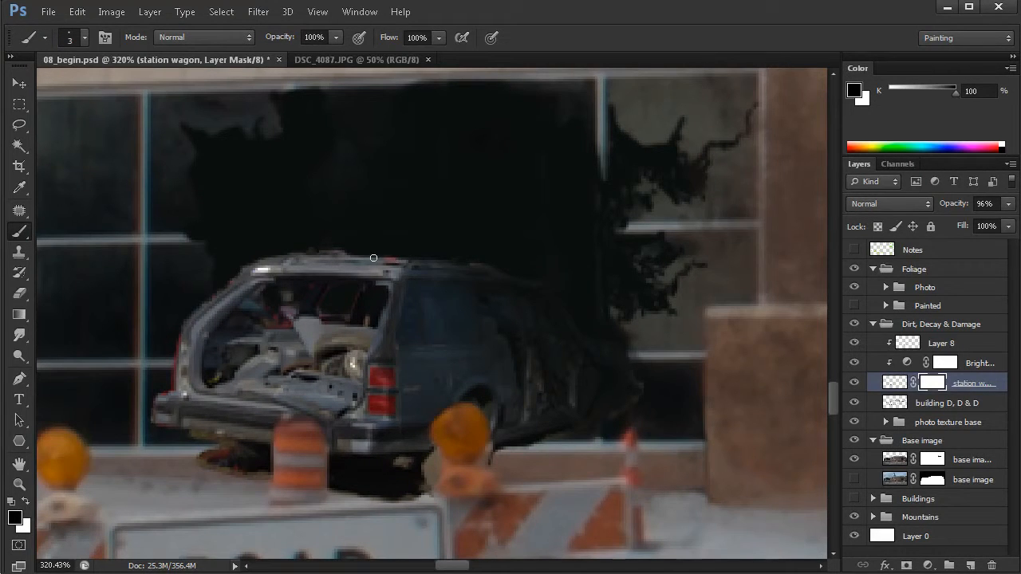
pyautogui.moveTo(347, 254)
pyautogui.mouseDown()
pyautogui.moveTo(414, 265)
pyautogui.moveTo(352, 257)
pyautogui.mouseUp()
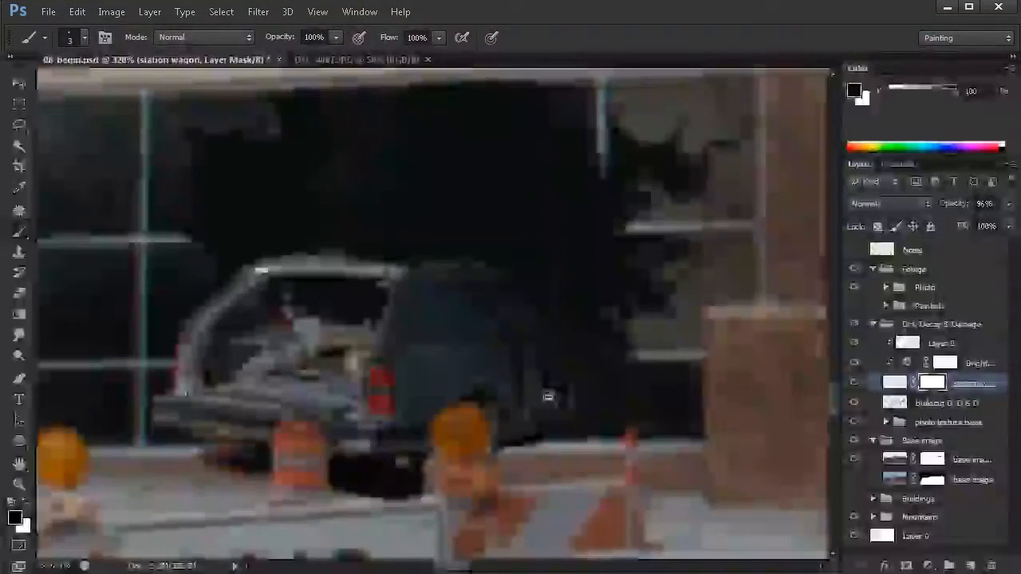
pyautogui.keyDown('alt'); pyautogui.click(549, 397); pyautogui.keyUp('alt')
pyautogui.keyDown('alt'); pyautogui.click(549, 397); pyautogui.keyUp('alt')
pyautogui.moveTo(551, 406); pyautogui.dragTo(501, 386)
pyautogui.keyDown('alt'); pyautogui.click(502, 389); pyautogui.keyUp('alt')
pyautogui.keyDown('alt'); pyautogui.click(501, 389); pyautogui.keyUp('alt')
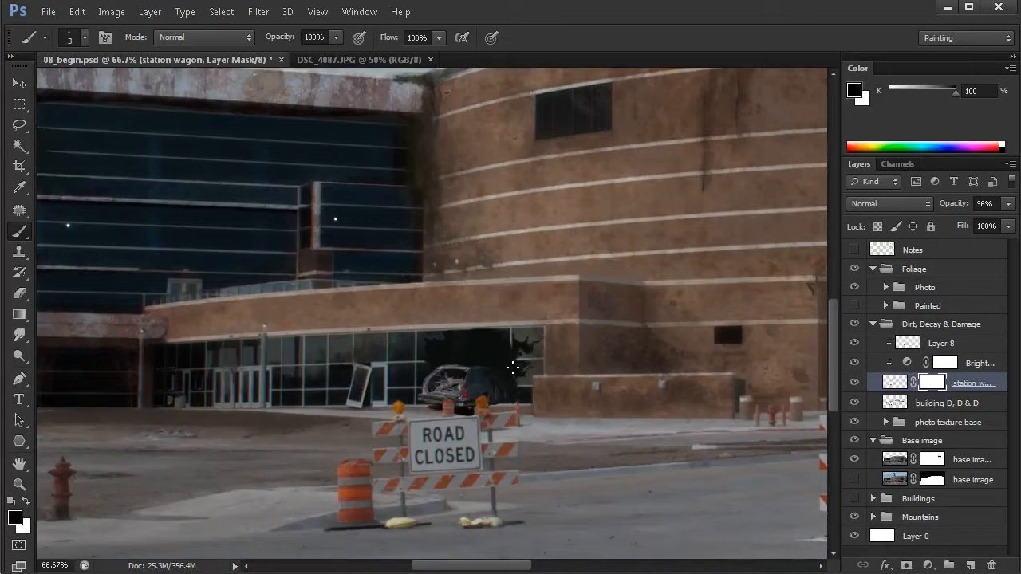
pyautogui.moveTo(591, 442); pyautogui.dragTo(510, 445)
pyautogui.keyDown('alt'); pyautogui.click(548, 443); pyautogui.keyUp('alt')
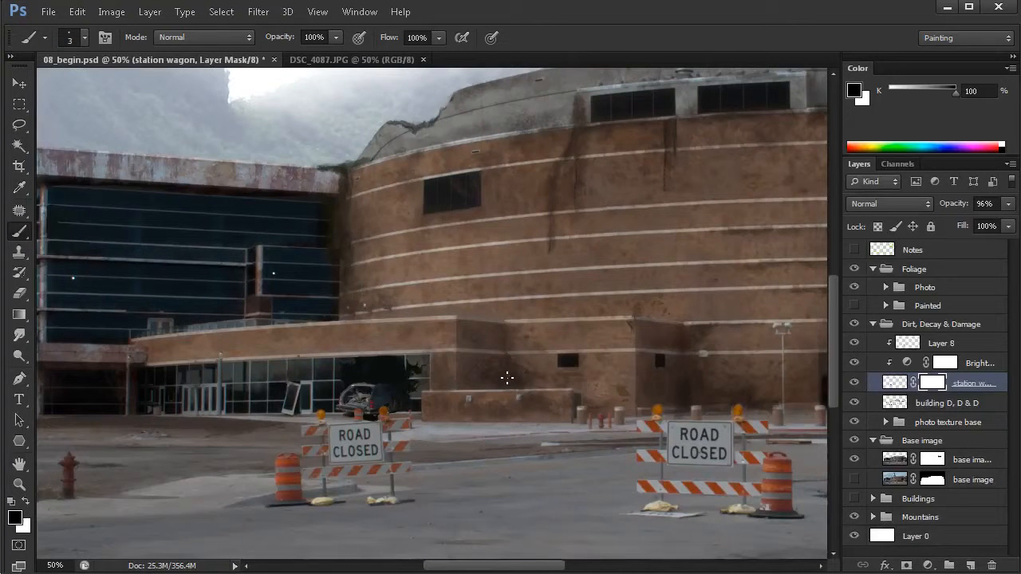
# Add a clipped Hue/Saturation adjustment above the station wagon layer and set its saturation to -24
pyautogui.click(927, 565)
pyautogui.click(967, 411)
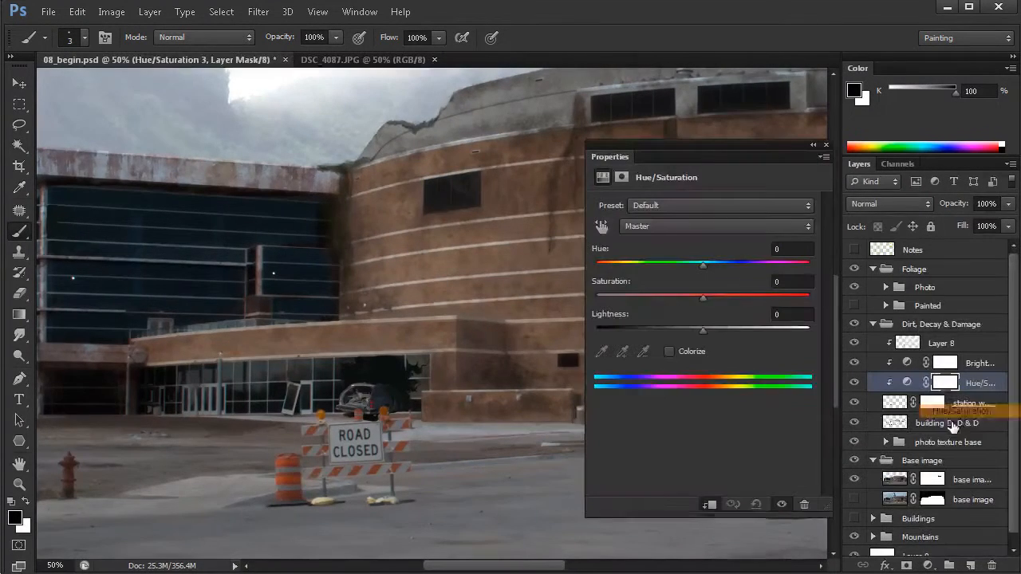
pyautogui.moveTo(390, 403); pyautogui.dragTo(471, 394)
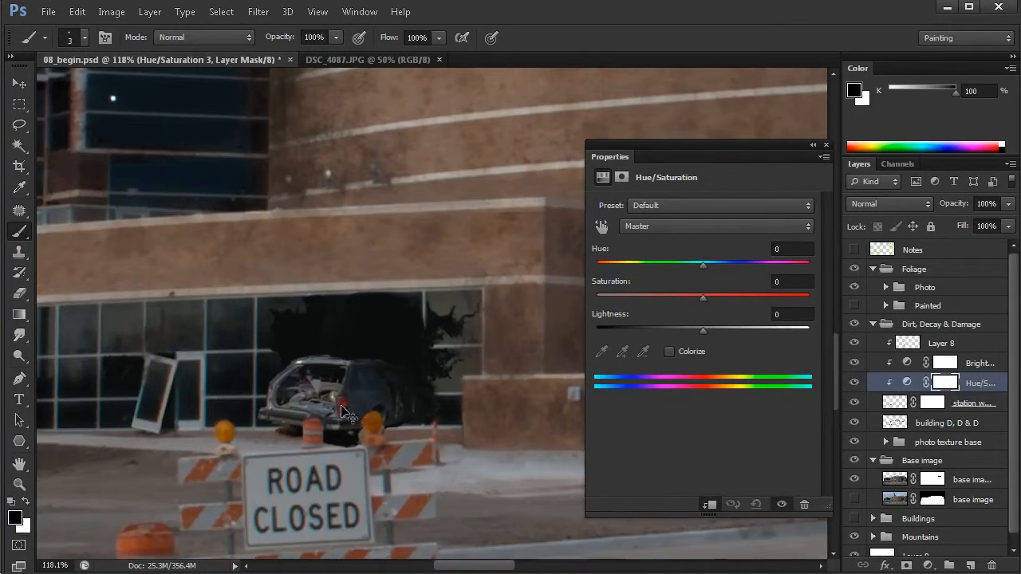
pyautogui.moveTo(702, 296); pyautogui.dragTo(659, 306)
pyautogui.scroll(-3, 505, 413)
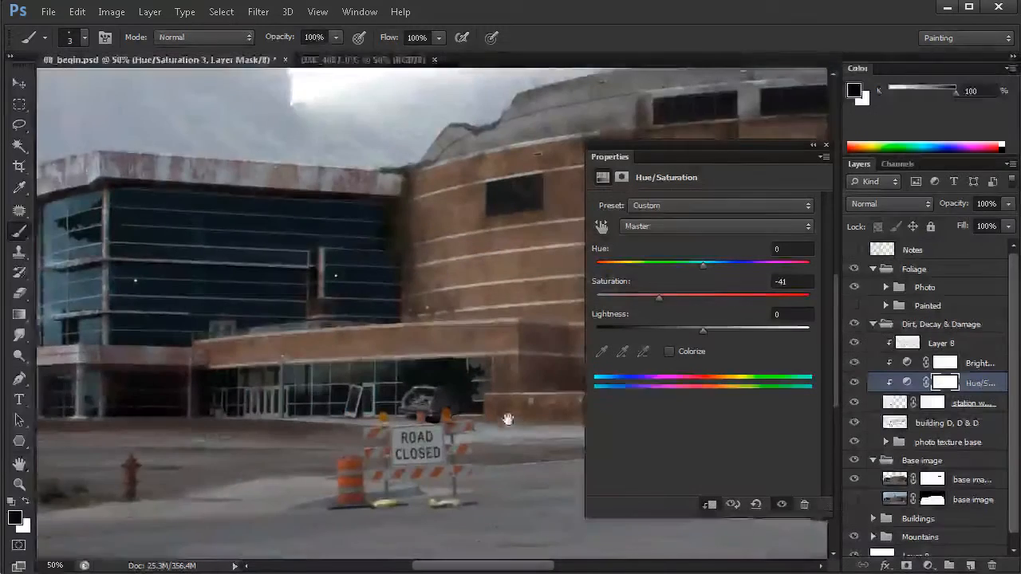
pyautogui.scroll(-1, 486, 423)
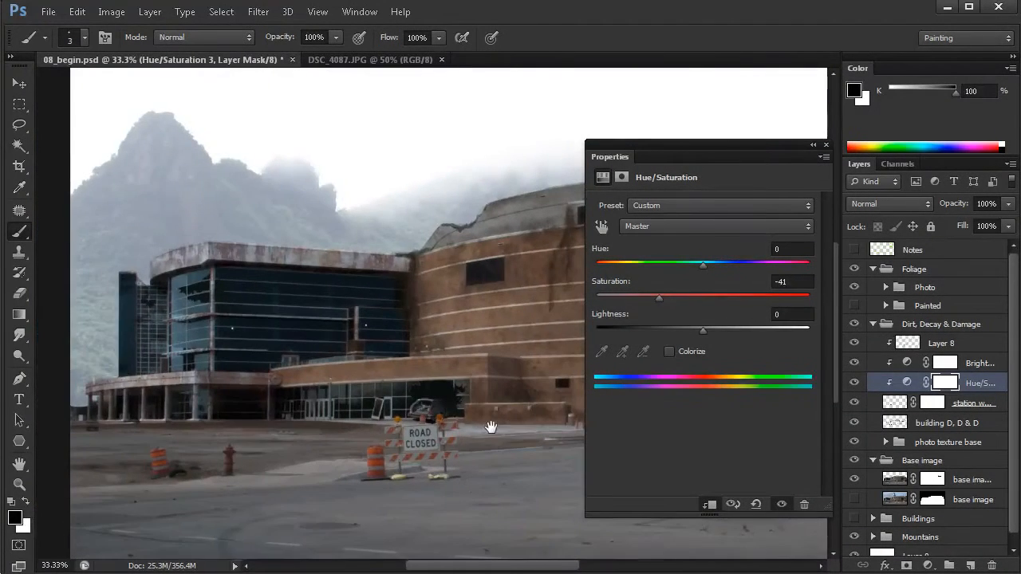
pyautogui.scroll(2, 486, 424)
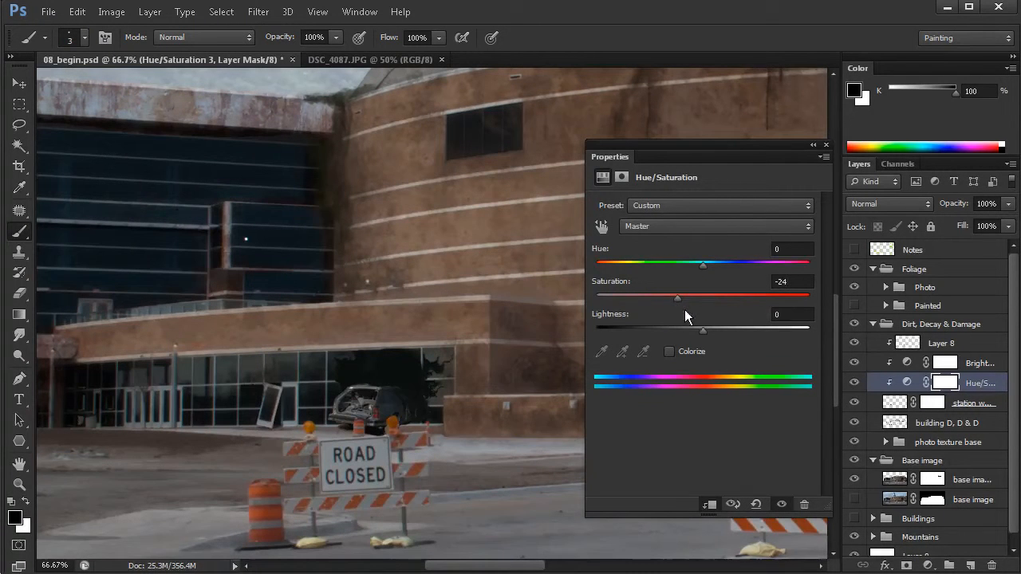
pyautogui.click(825, 145)
pyautogui.moveTo(524, 433); pyautogui.dragTo(532, 412)
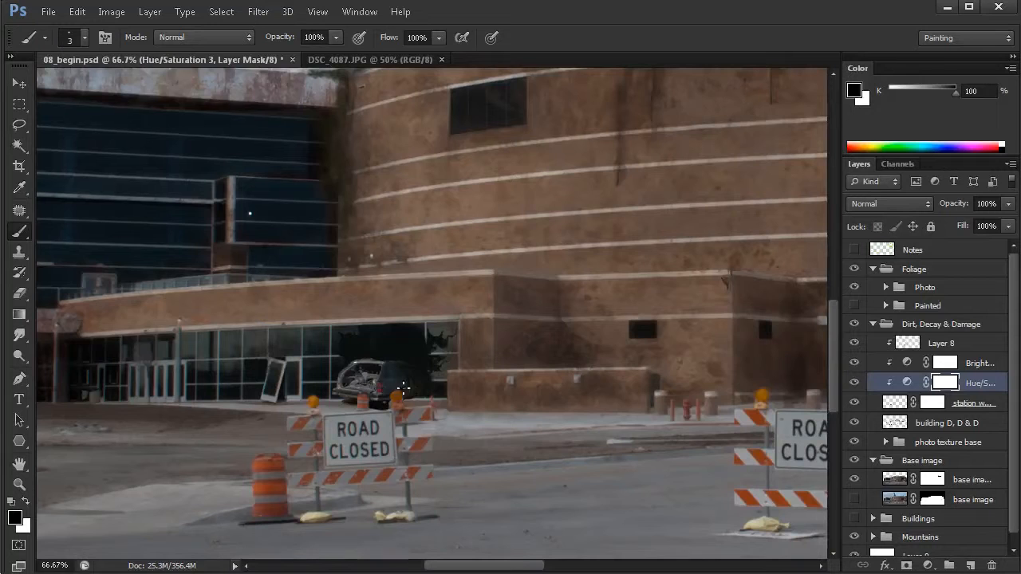
pyautogui.scroll(1, 413, 406)
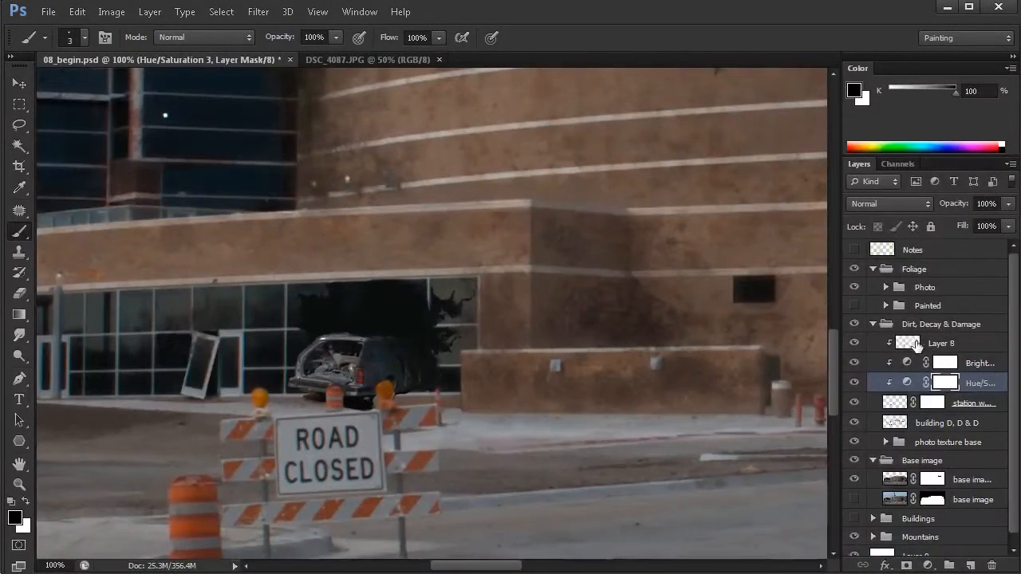
# On Layer 8, darken the wagon's crushed front with the Hard Round Opacity brush at 10 px in a sampled dark tone
pyautogui.click(897, 343)
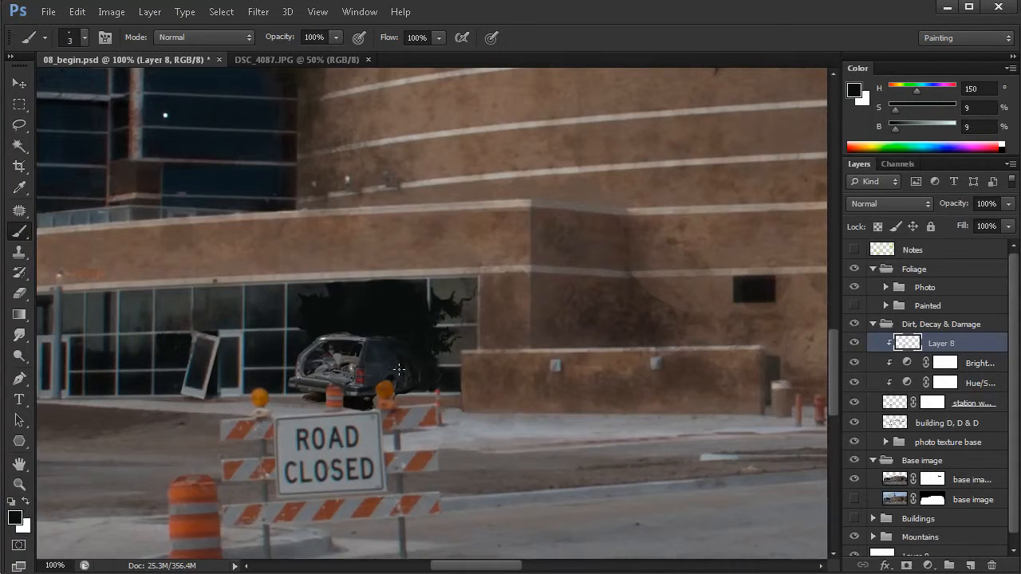
pyautogui.rightClick(386, 376)
pyautogui.click(491, 450)
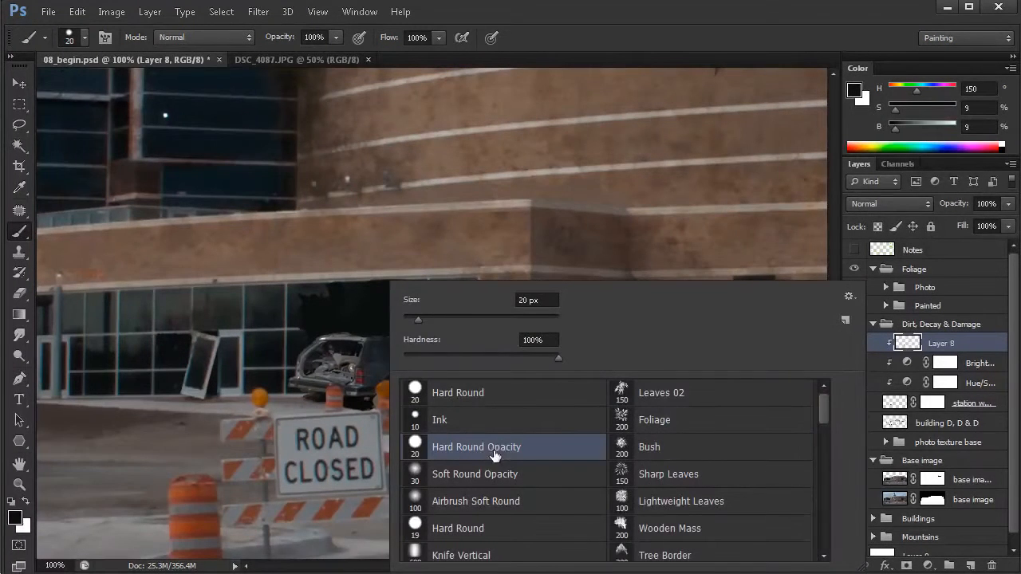
pyautogui.click(458, 243)
pyautogui.keyDown('ctrl'); pyautogui.click(356, 432); pyautogui.keyUp('ctrl')
pyautogui.moveTo(385, 357); pyautogui.dragTo(367, 363)
pyautogui.moveTo(369, 399); pyautogui.dragTo(385, 429)
pyautogui.keyDown('alt'); pyautogui.click(430, 405); pyautogui.keyUp('alt')
pyautogui.keyDown('ctrl'); pyautogui.click(472, 398); pyautogui.keyUp('ctrl')
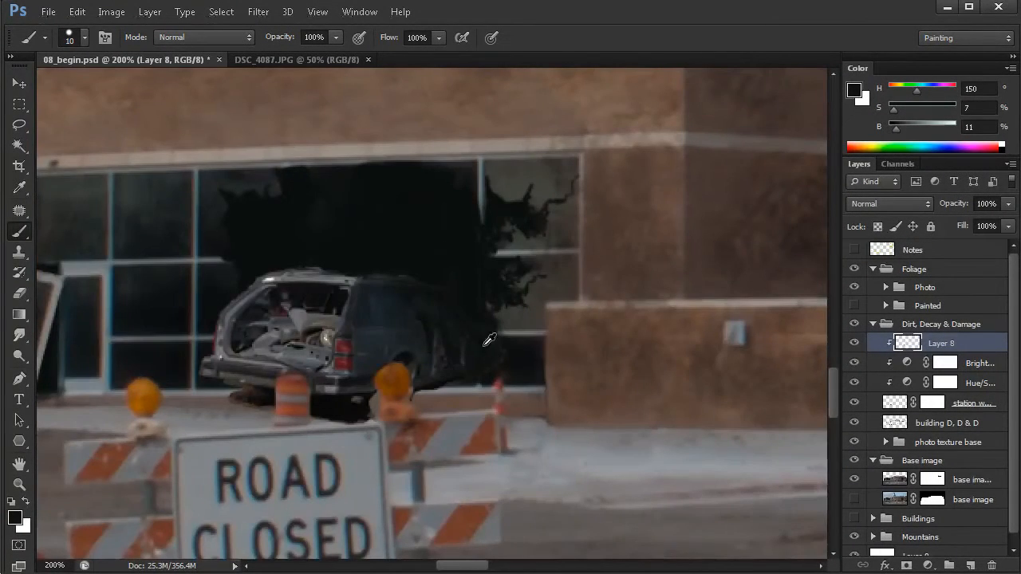
pyautogui.moveTo(490, 354); pyautogui.dragTo(480, 356)
# Release Layer 8 from the clipping group and erase the excess dark paint beneath the wagon's front with a 12 px eraser
pyautogui.keyDown('alt'); pyautogui.click(894, 346); pyautogui.keyUp('alt')
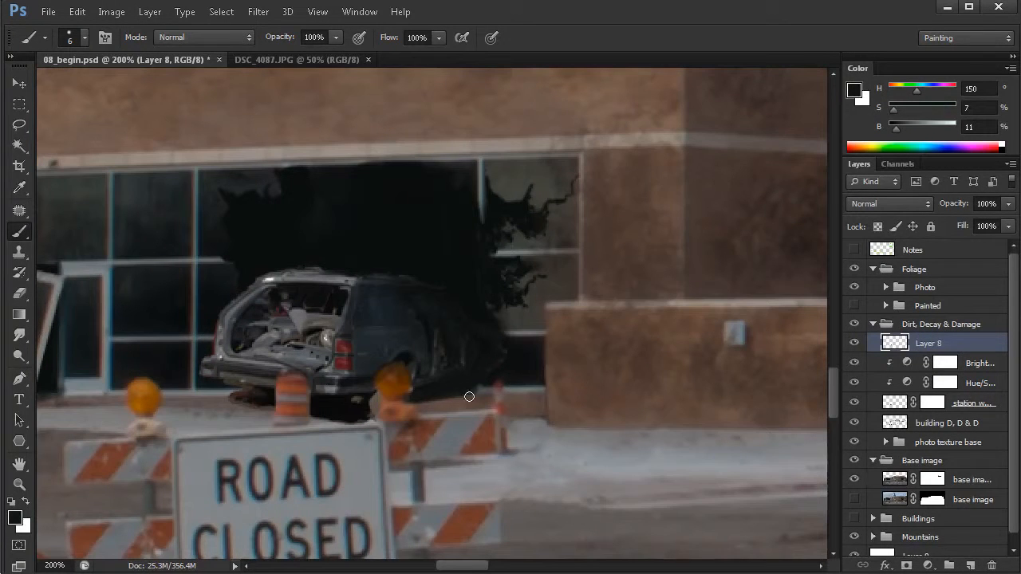
pyautogui.press('e')
pyautogui.moveTo(419, 407)
pyautogui.mouseDown()
pyautogui.moveTo(494, 388)
pyautogui.moveTo(477, 390)
pyautogui.moveTo(492, 378)
pyautogui.moveTo(467, 378)
pyautogui.moveTo(477, 391)
pyautogui.mouseUp()
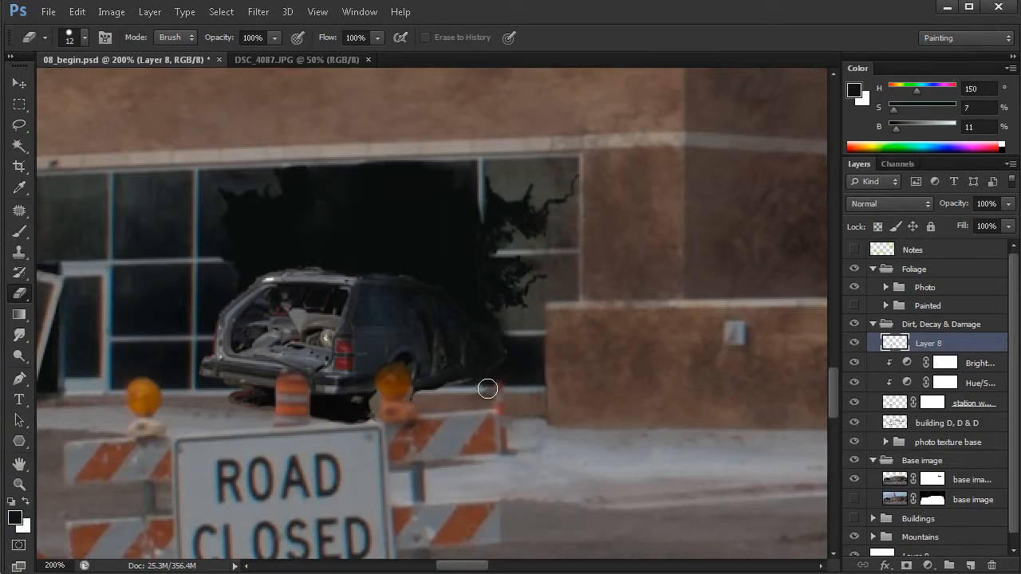
# Paint a softer ground shadow under the wagon's front at 19 and 13 px, and trim its underside on the wagon's mask
pyautogui.press('b')
pyautogui.rightClick(436, 323)
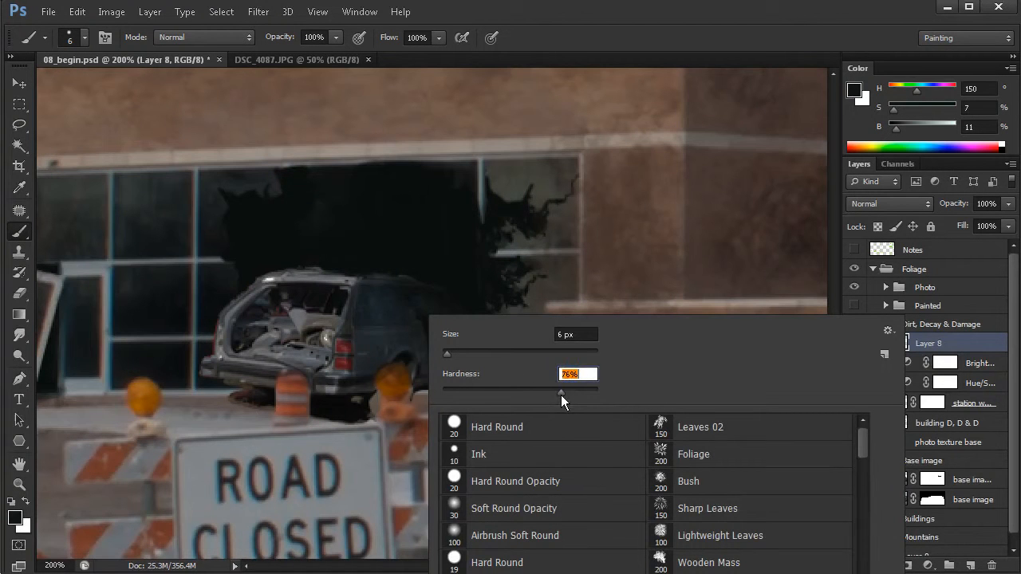
pyautogui.click(394, 376)
pyautogui.moveTo(444, 380); pyautogui.dragTo(456, 380)
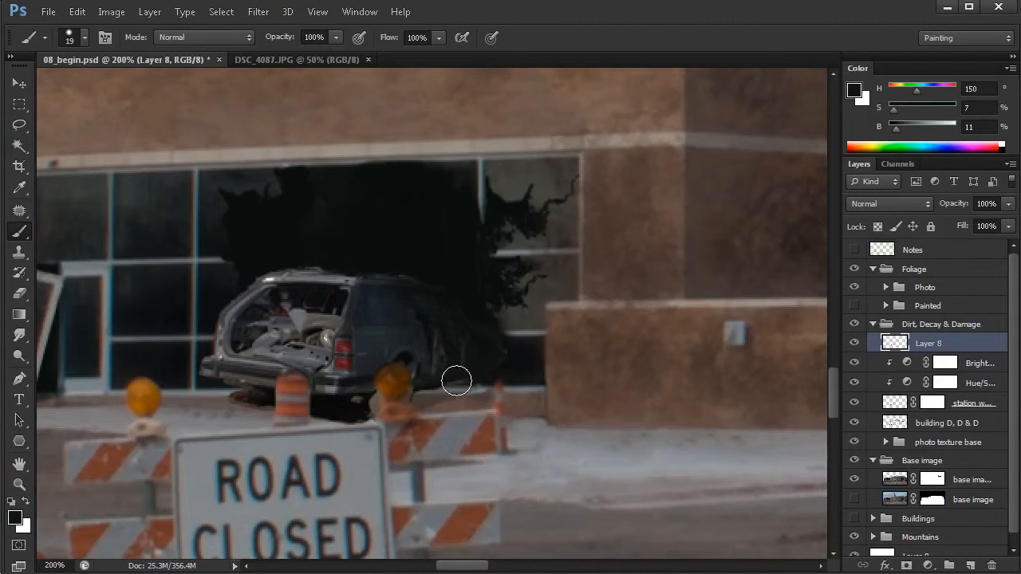
pyautogui.moveTo(467, 377)
pyautogui.mouseDown()
pyautogui.moveTo(409, 399)
pyautogui.moveTo(473, 377)
pyautogui.moveTo(415, 406)
pyautogui.moveTo(500, 376)
pyautogui.moveTo(362, 409)
pyautogui.mouseUp()
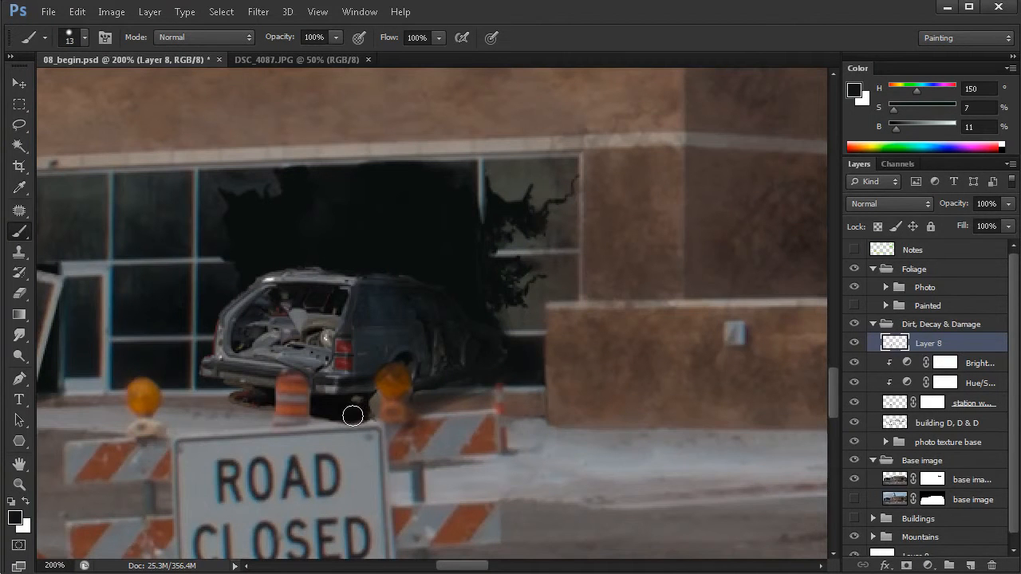
pyautogui.click(932, 404)
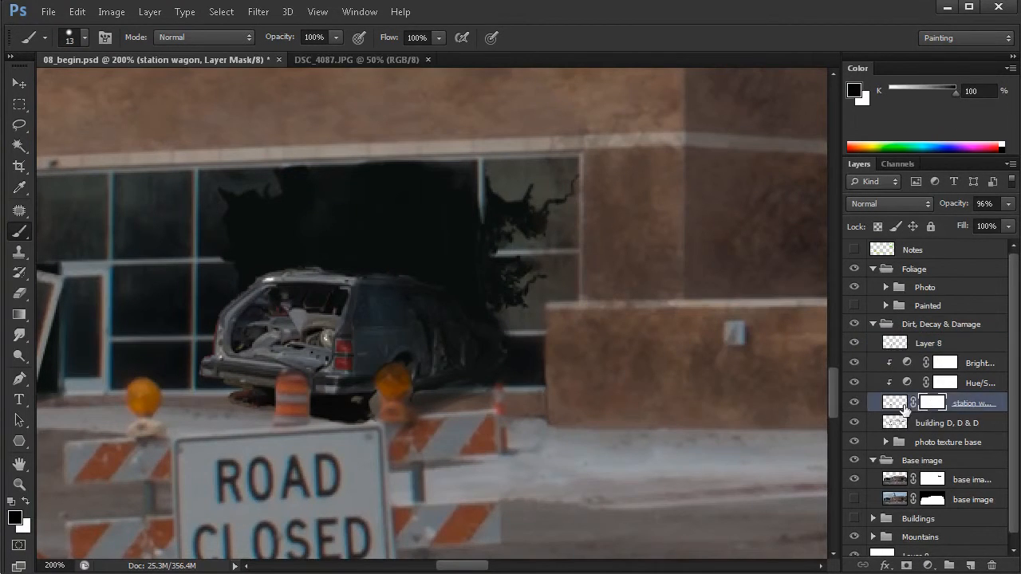
pyautogui.moveTo(374, 423); pyautogui.dragTo(326, 425)
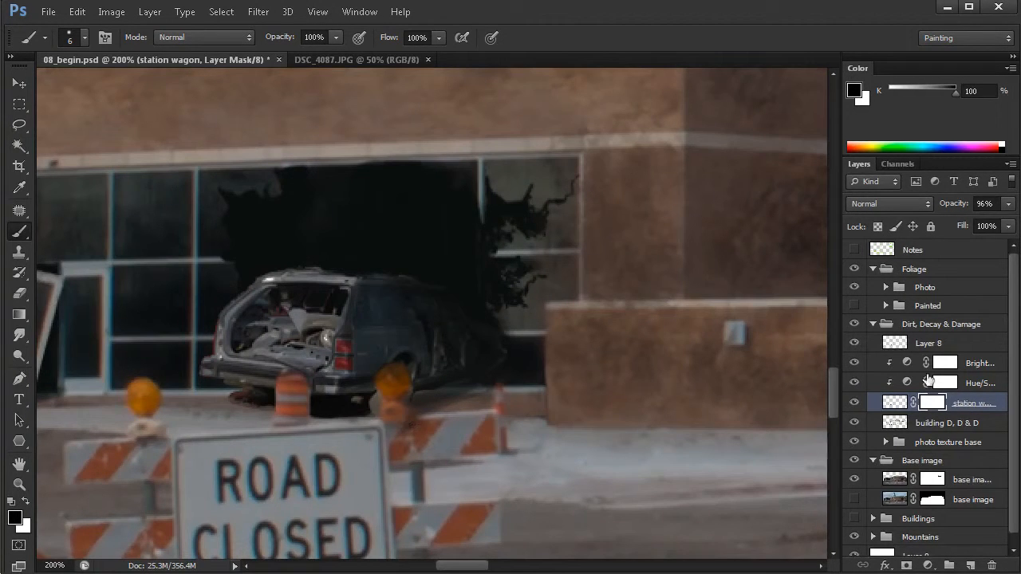
# On Layer 8, extend the ground shadow past the wagon's front and beneath its rear bumper using sampled dark tones
pyautogui.click(899, 351)
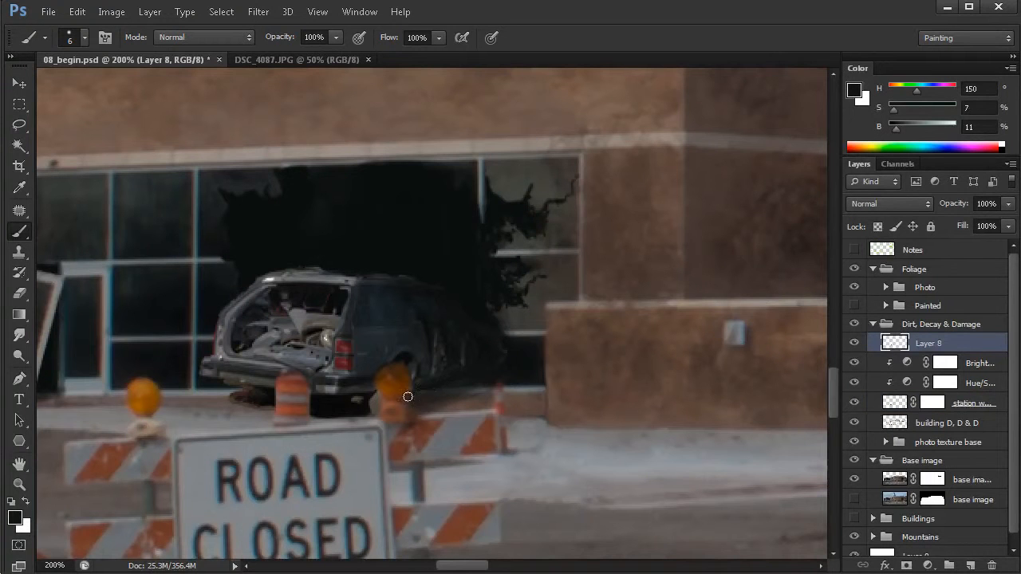
pyautogui.moveTo(506, 370)
pyautogui.mouseDown()
pyautogui.moveTo(431, 397)
pyautogui.moveTo(499, 375)
pyautogui.moveTo(469, 390)
pyautogui.moveTo(504, 380)
pyautogui.mouseUp()
pyautogui.keyDown('alt'); pyautogui.rightClick(239, 398); pyautogui.keyUp('alt')
pyautogui.moveTo(247, 396)
pyautogui.mouseDown()
pyautogui.moveTo(222, 405)
pyautogui.moveTo(265, 408)
pyautogui.moveTo(229, 401)
pyautogui.moveTo(247, 397)
pyautogui.moveTo(188, 401)
pyautogui.moveTo(274, 403)
pyautogui.moveTo(265, 420)
pyautogui.moveTo(243, 408)
pyautogui.mouseUp()
pyautogui.keyDown('alt'); pyautogui.click(238, 394); pyautogui.keyUp('alt')
pyautogui.keyDown('alt'); pyautogui.click(255, 398); pyautogui.keyUp('alt')
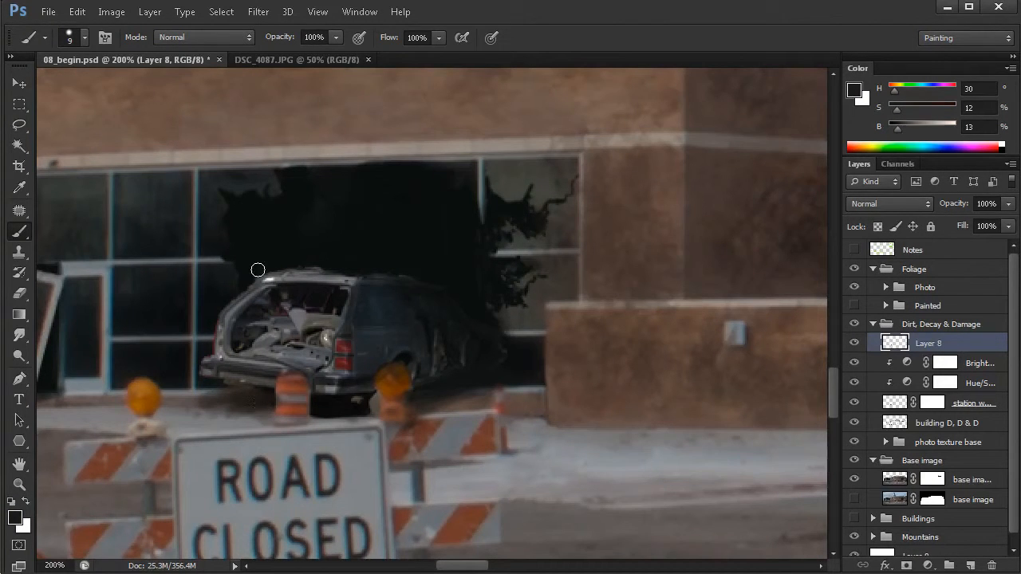
# Paint over the wagon's roof rack with a 5 px brush in the near-black sampled from the building opening
pyautogui.keyDown('alt'); pyautogui.click(257, 260); pyautogui.keyUp('alt')
pyautogui.keyDown('alt'); pyautogui.rightClick(253, 279); pyautogui.keyUp('alt')
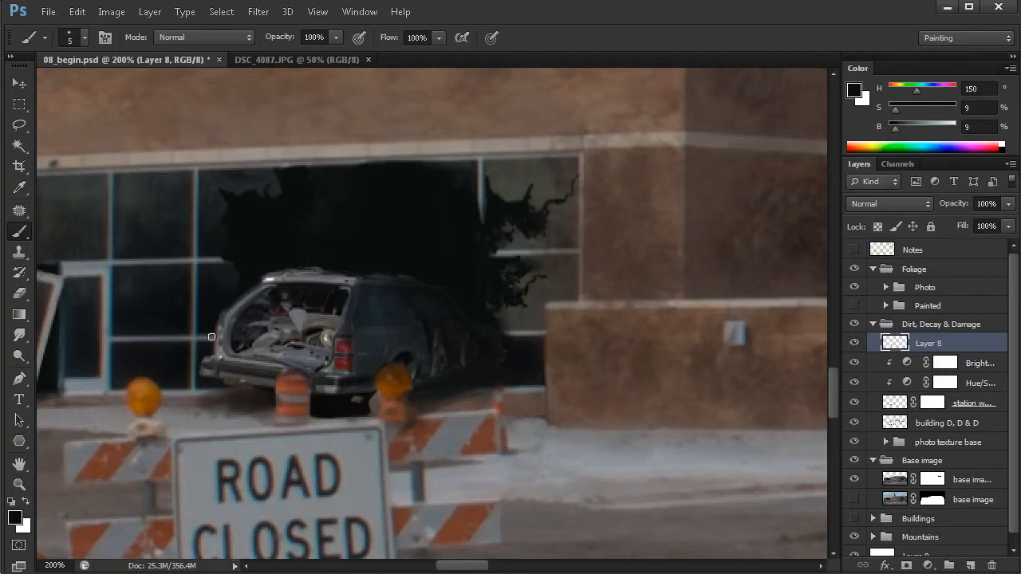
pyautogui.moveTo(264, 277); pyautogui.dragTo(337, 273)
pyautogui.moveTo(269, 278); pyautogui.dragTo(428, 275)
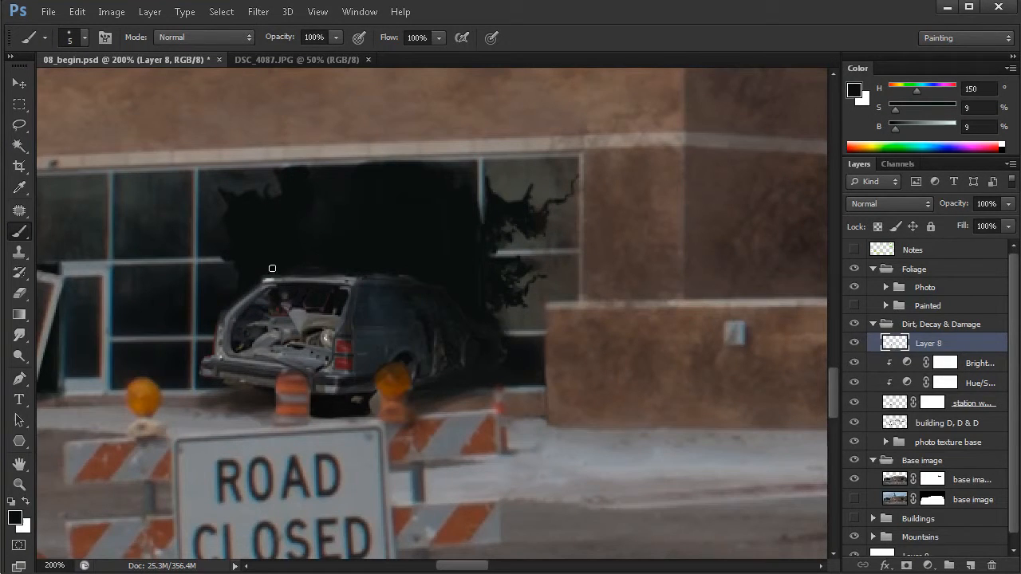
pyautogui.moveTo(283, 274)
pyautogui.mouseDown()
pyautogui.moveTo(274, 276)
pyautogui.moveTo(448, 272)
pyautogui.mouseUp()
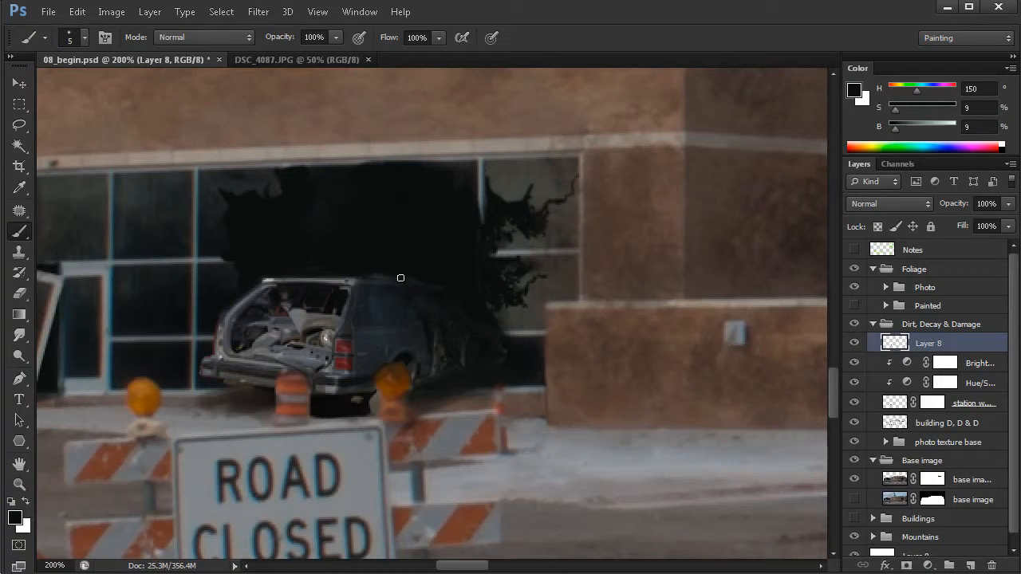
# Darken the wagon's side and front half with an 18 px brush to sink it into the opening
pyautogui.keyDown('alt'); pyautogui.rightClick(452, 310); pyautogui.keyUp('alt')
pyautogui.keyDown('alt'); pyautogui.rightClick(417, 320); pyautogui.keyUp('alt')
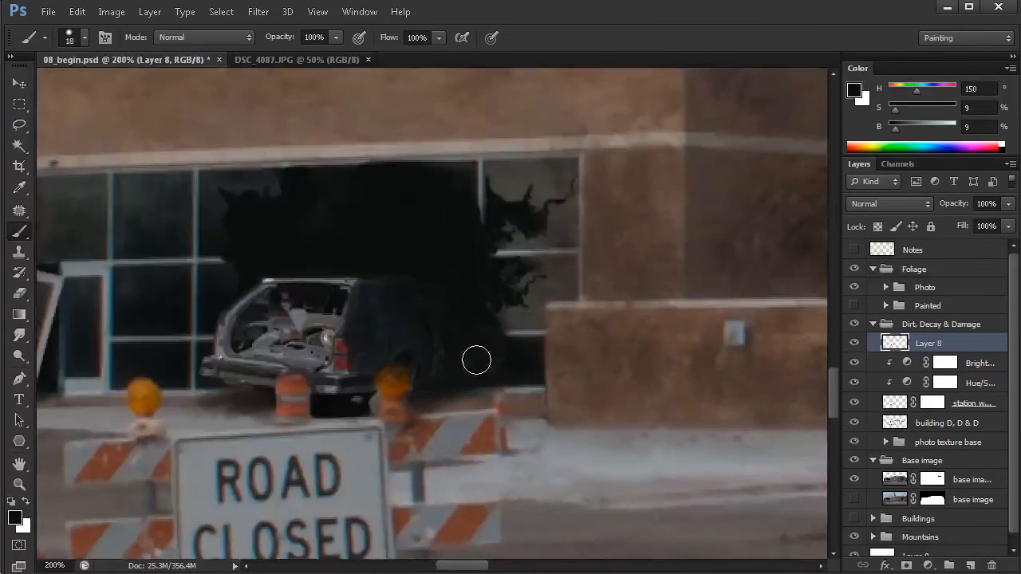
pyautogui.keyDown('alt'); pyautogui.click(564, 372); pyautogui.keyUp('alt')
pyautogui.keyDown('alt'); pyautogui.click(563, 372); pyautogui.keyUp('alt')
pyautogui.moveTo(575, 386); pyautogui.dragTo(539, 382)
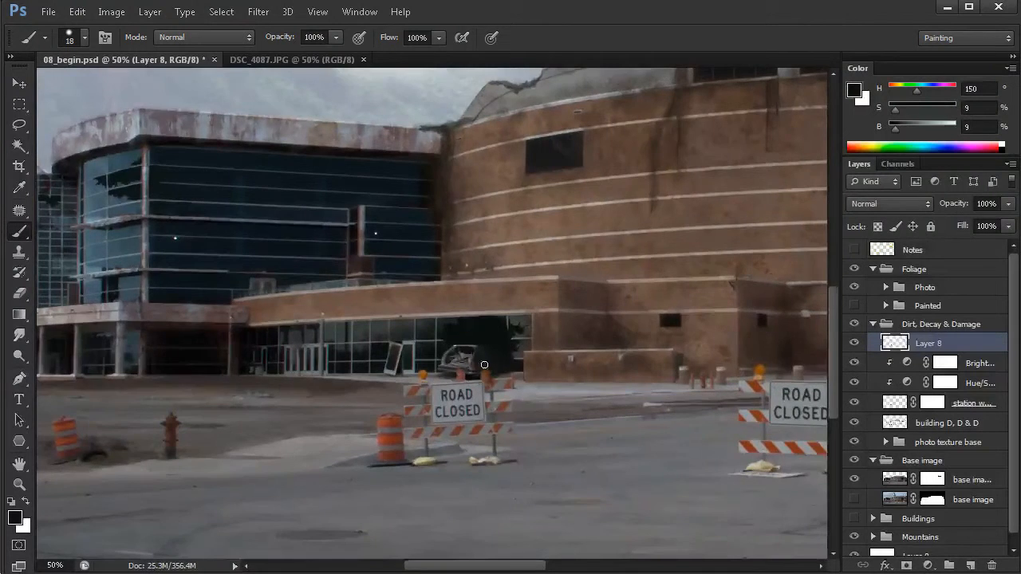
# Darken the wagon's open rear interior and tone down the roofline highlight with 7 and 5 px brushes
pyautogui.keyDown('ctrl'); pyautogui.click(497, 366); pyautogui.keyUp('ctrl')
pyautogui.keyDown('ctrl'); pyautogui.click(497, 364); pyautogui.keyUp('ctrl')
pyautogui.keyDown('ctrl'); pyautogui.click(438, 346); pyautogui.keyUp('ctrl')
pyautogui.keyDown('ctrl'); pyautogui.click(437, 345); pyautogui.keyUp('ctrl')
pyautogui.moveTo(417, 331)
pyautogui.mouseDown()
pyautogui.moveTo(384, 358)
pyautogui.moveTo(422, 339)
pyautogui.moveTo(419, 365)
pyautogui.moveTo(467, 329)
pyautogui.moveTo(461, 365)
pyautogui.moveTo(467, 324)
pyautogui.moveTo(420, 320)
pyautogui.moveTo(360, 362)
pyautogui.moveTo(414, 319)
pyautogui.moveTo(468, 321)
pyautogui.moveTo(450, 378)
pyautogui.moveTo(380, 377)
pyautogui.moveTo(406, 369)
pyautogui.moveTo(436, 322)
pyautogui.moveTo(465, 349)
pyautogui.moveTo(387, 361)
pyautogui.moveTo(422, 311)
pyautogui.mouseUp()
pyautogui.keyDown('alt'); pyautogui.rightClick(422, 311); pyautogui.keyUp('alt')
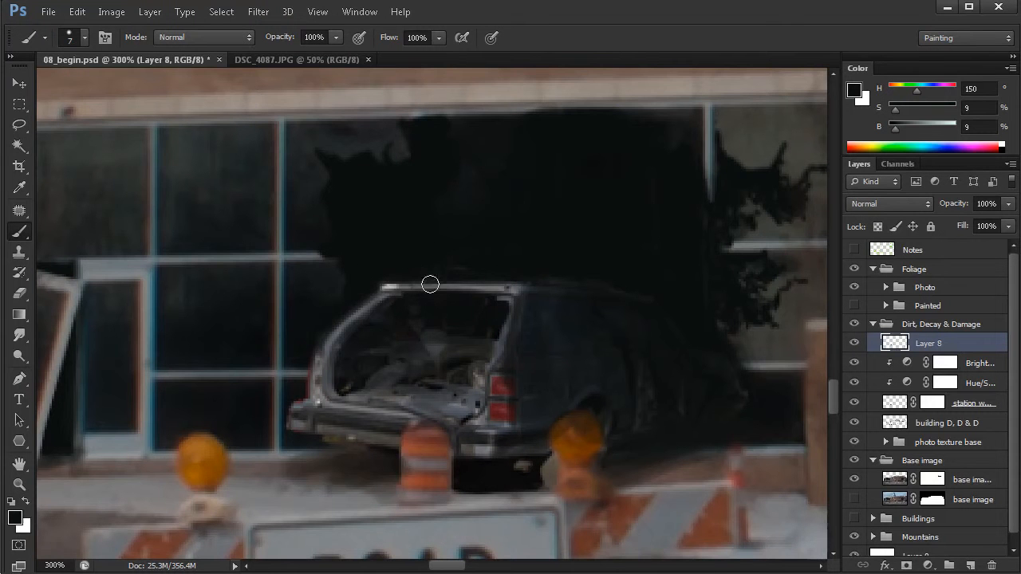
pyautogui.keyDown('alt'); pyautogui.rightClick(398, 301); pyautogui.keyUp('alt')
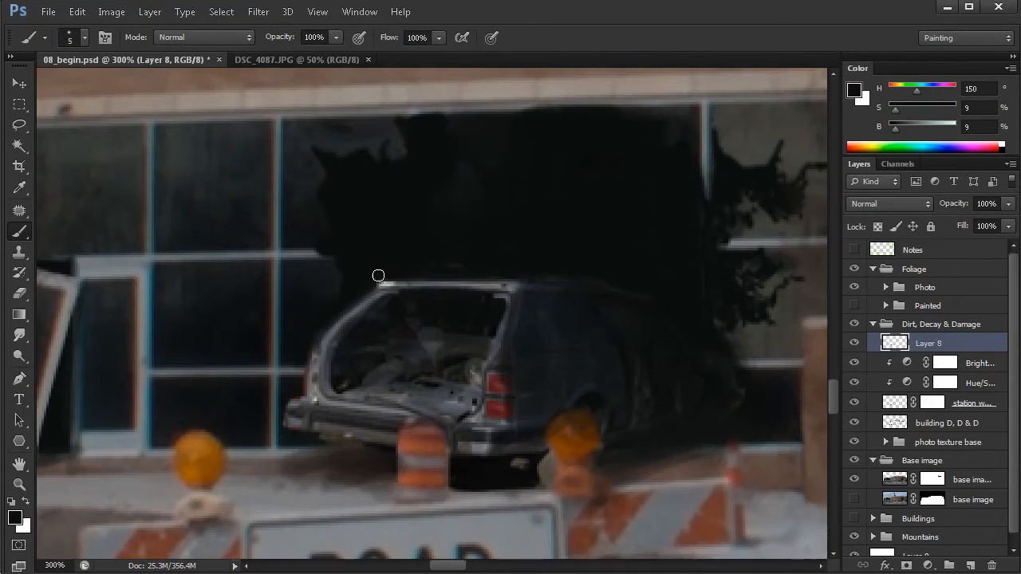
# Examine how the shaded wagon sits within the dark opening and the overall building scene
pyautogui.moveTo(673, 400); pyautogui.dragTo(480, 400)
pyautogui.keyDown('alt'); pyautogui.click(641, 384); pyautogui.keyUp('alt')
pyautogui.keyDown('alt'); pyautogui.click(622, 388); pyautogui.keyUp('alt')
pyautogui.keyDown('alt'); pyautogui.click(625, 390); pyautogui.keyUp('alt')
pyautogui.keyDown('alt'); pyautogui.click(627, 391); pyautogui.keyUp('alt')
pyautogui.keyDown('alt'); pyautogui.click(555, 410); pyautogui.keyUp('alt')
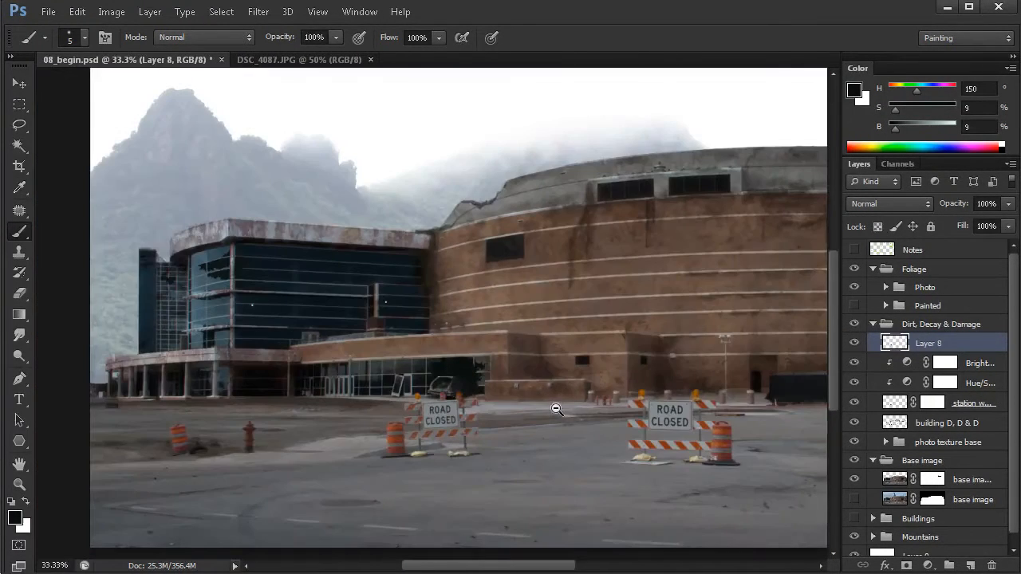
pyautogui.moveTo(571, 409); pyautogui.dragTo(545, 413)
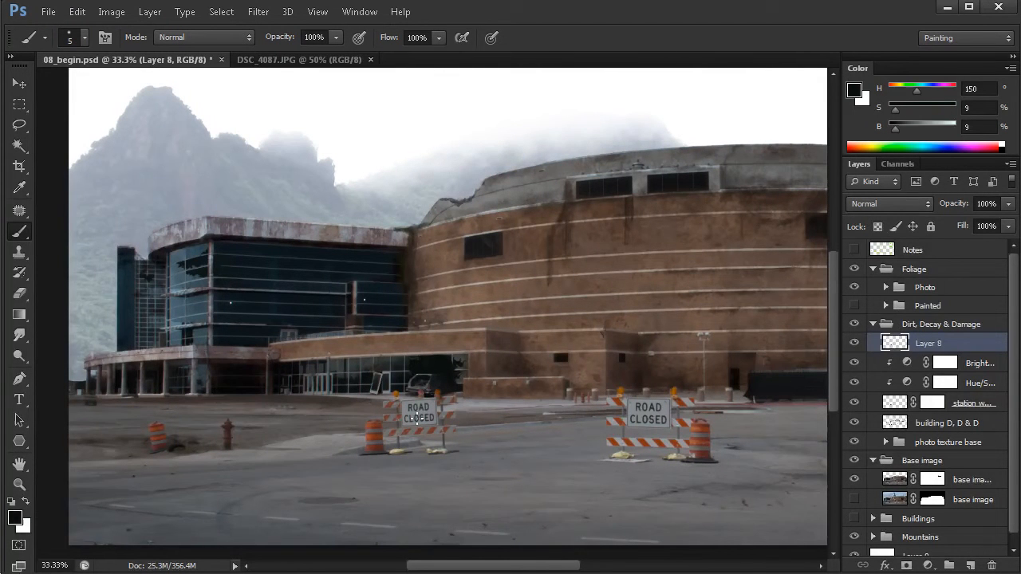
pyautogui.moveTo(433, 381); pyautogui.dragTo(476, 387)
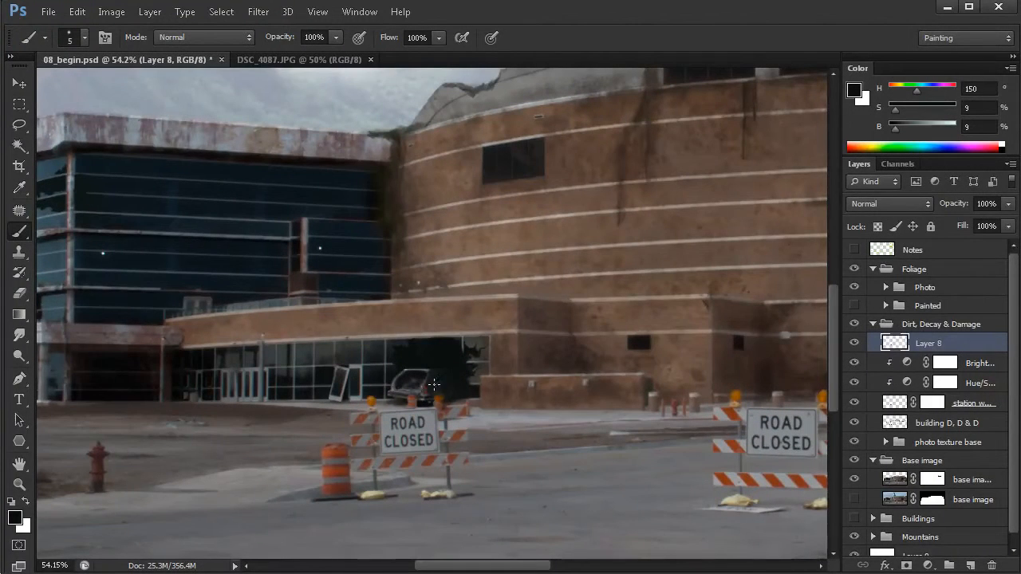
pyautogui.moveTo(583, 437); pyautogui.dragTo(570, 439)
# Show the Painted foliage group and check the wagon against the overgrown building entrance
pyautogui.click(854, 306)
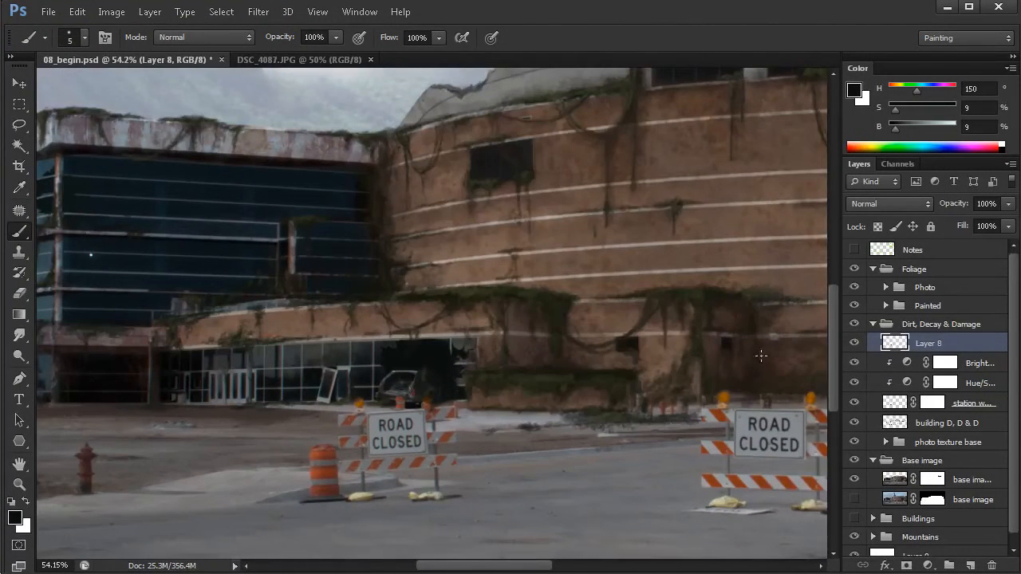
pyautogui.moveTo(511, 415); pyautogui.dragTo(484, 419)
pyautogui.moveTo(428, 380)
pyautogui.mouseDown()
pyautogui.moveTo(479, 388)
pyautogui.moveTo(483, 410)
pyautogui.mouseUp()
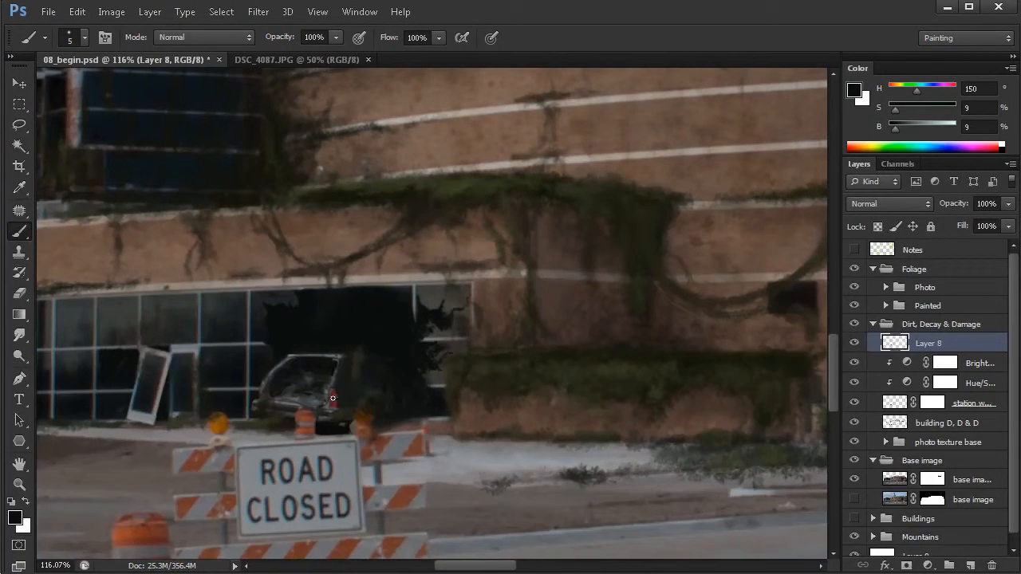
pyautogui.moveTo(536, 433); pyautogui.dragTo(552, 423)
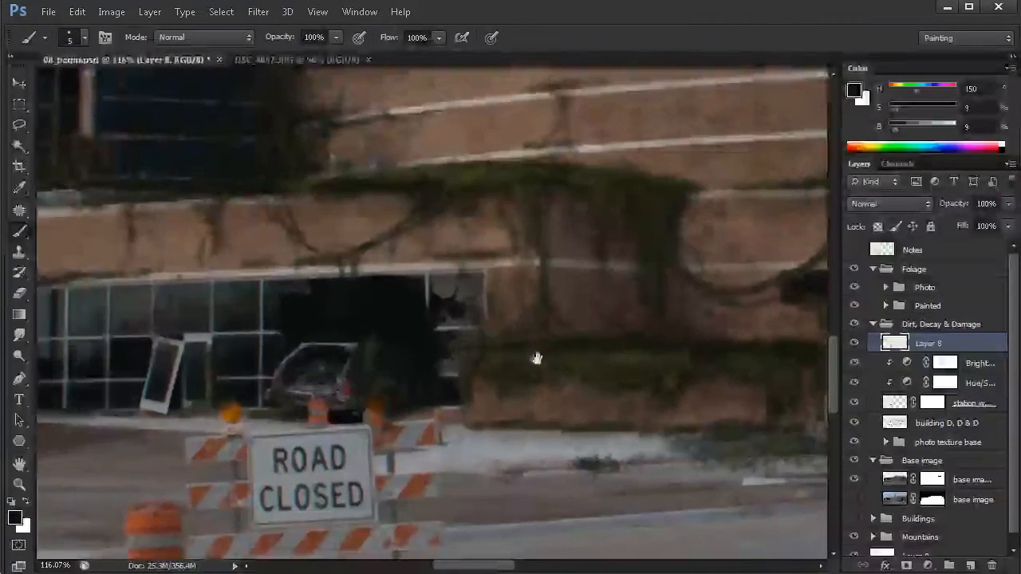
pyautogui.moveTo(489, 329); pyautogui.dragTo(455, 316)
# Review the whole matte painting and show the Notes layer's planning sketch over it
pyautogui.keyDown('alt'); pyautogui.click(601, 399); pyautogui.keyUp('alt')
pyautogui.keyDown('alt'); pyautogui.click(603, 399); pyautogui.keyUp('alt')
pyautogui.keyDown('alt'); pyautogui.click(604, 399); pyautogui.keyUp('alt')
pyautogui.keyDown('alt'); pyautogui.click(604, 400); pyautogui.keyUp('alt')
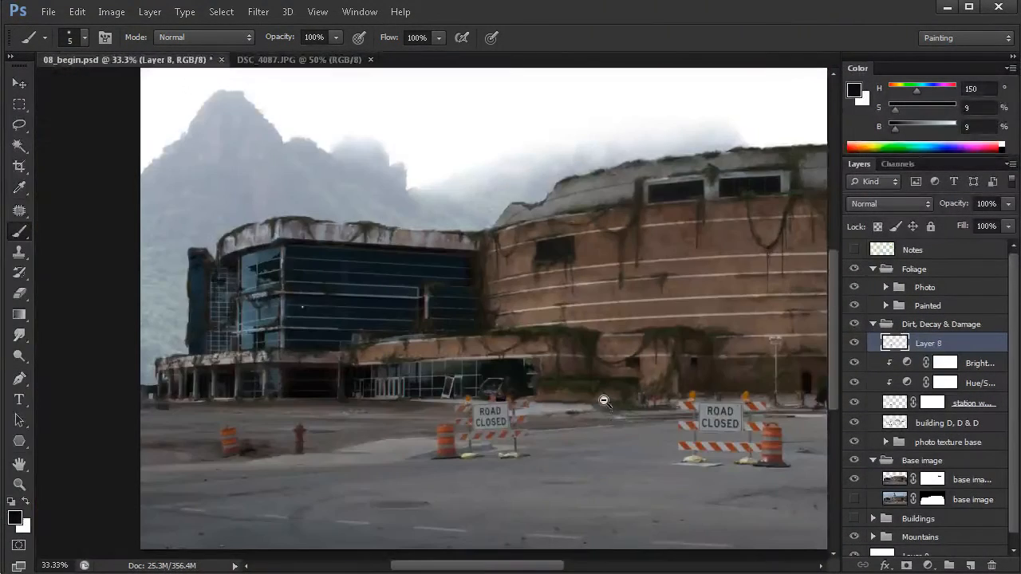
pyautogui.moveTo(614, 410); pyautogui.dragTo(441, 401)
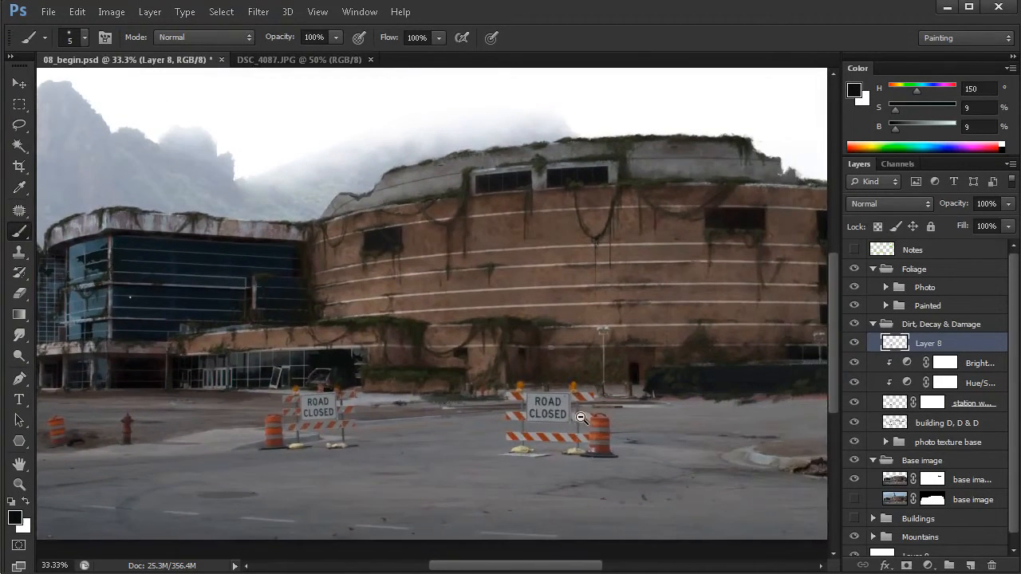
pyautogui.keyDown('alt'); pyautogui.click(575, 411); pyautogui.keyUp('alt')
pyautogui.keyDown('alt'); pyautogui.click(590, 411); pyautogui.keyUp('alt')
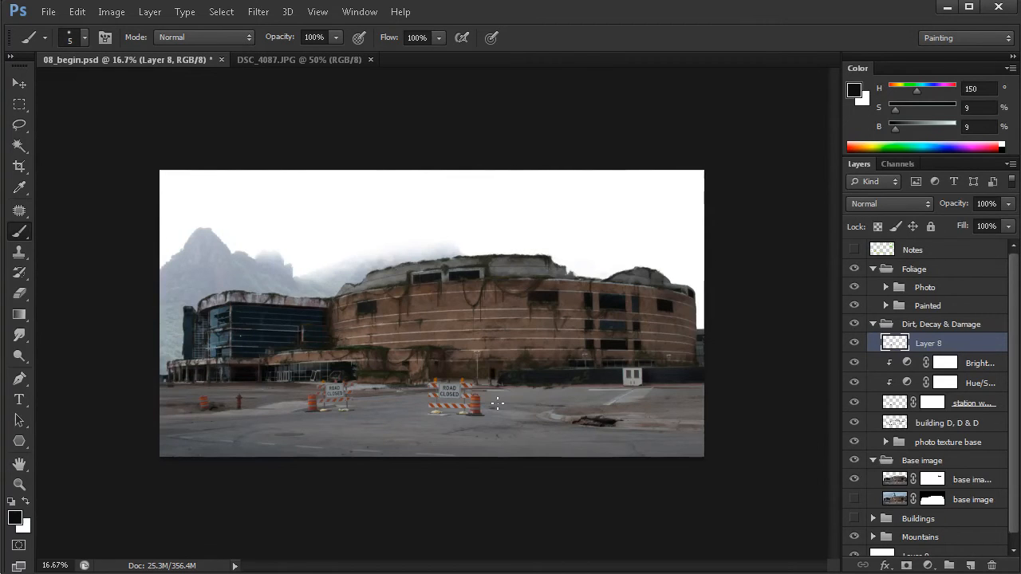
pyautogui.click(853, 250)
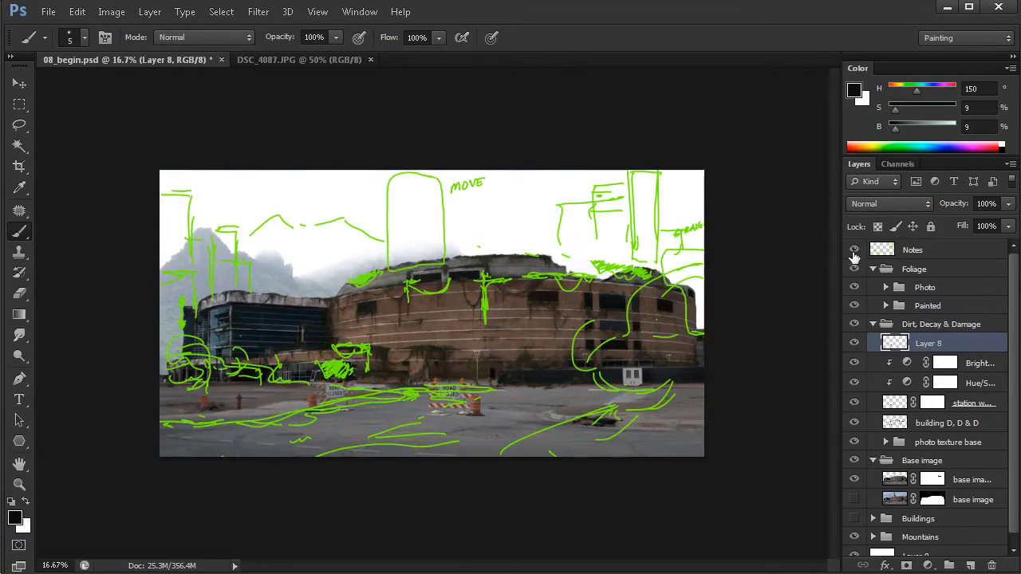